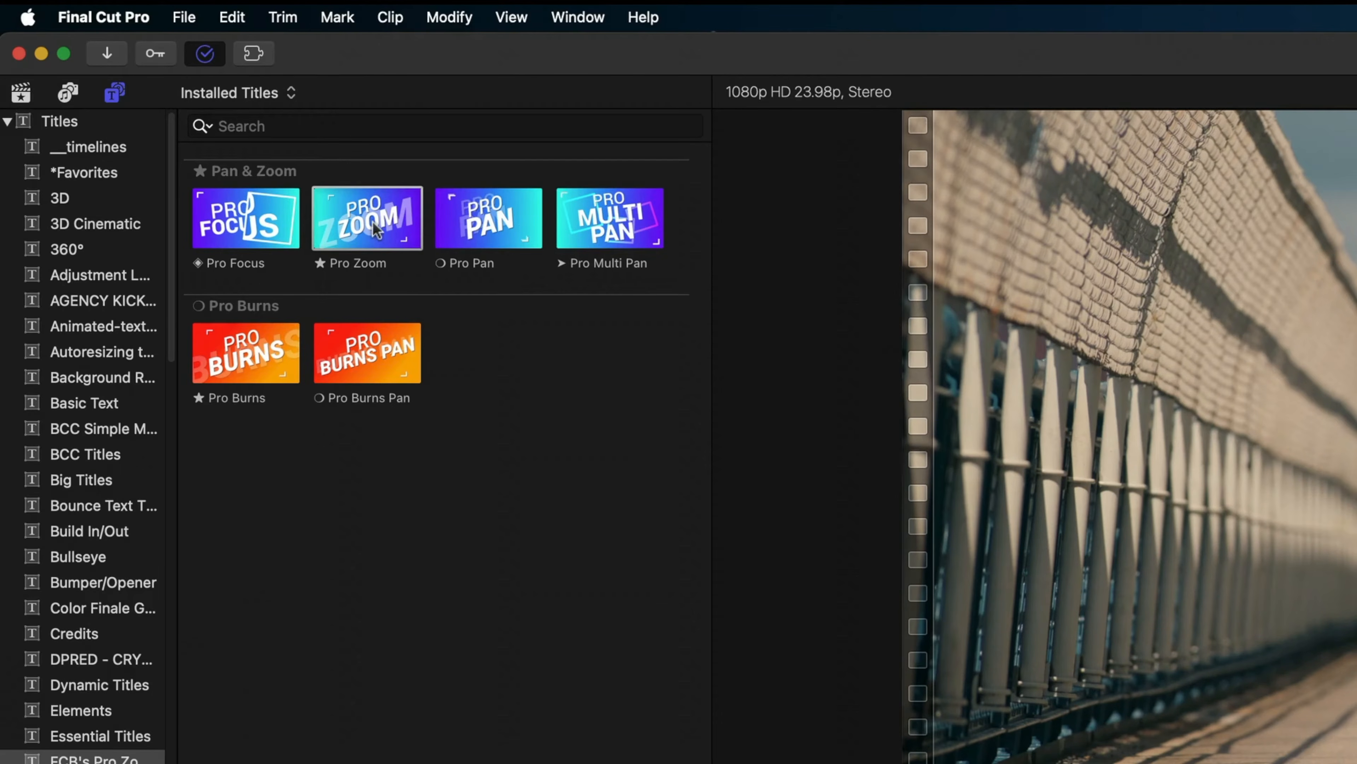
Step: Add the Pro Zoom title above the bridge clip at the start of the timeline and trim it to about 6:05
drag(377, 230, 26, 557)
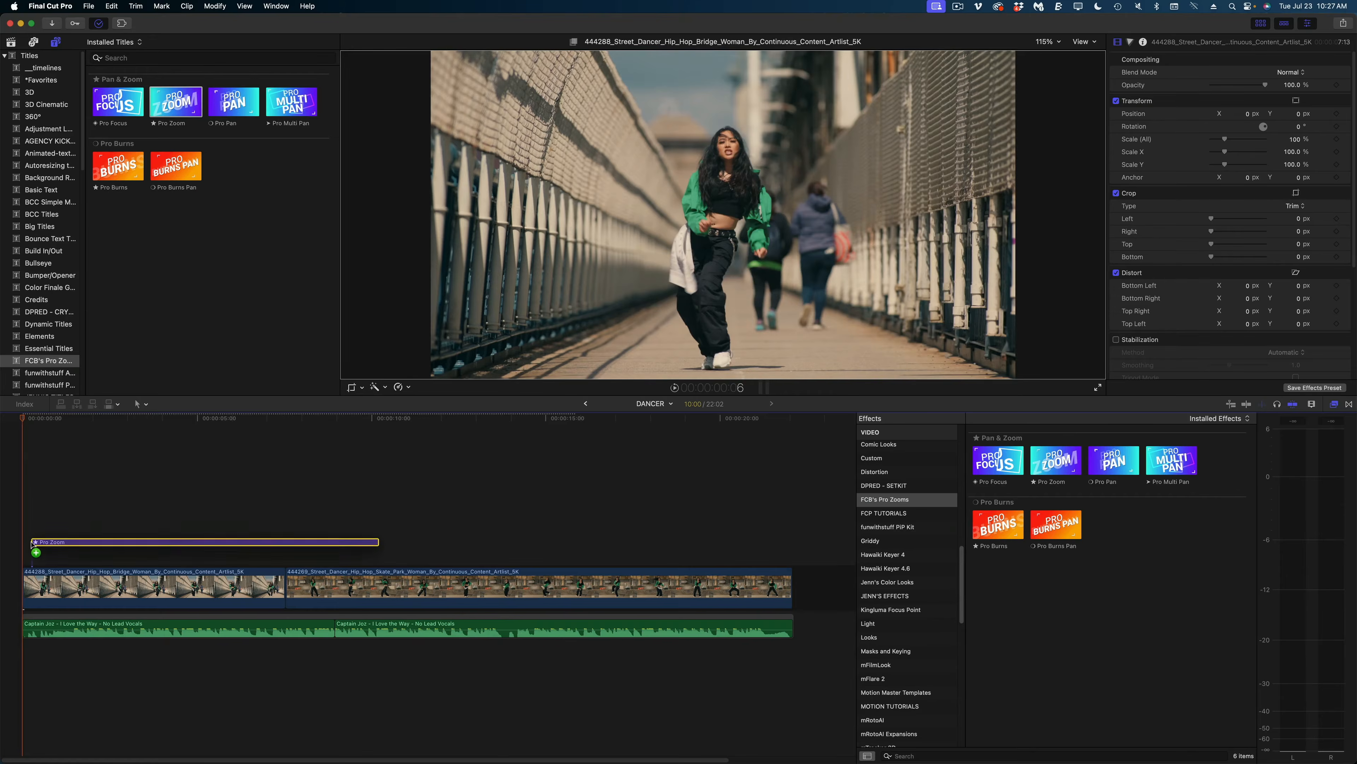
drag(370, 555, 240, 556)
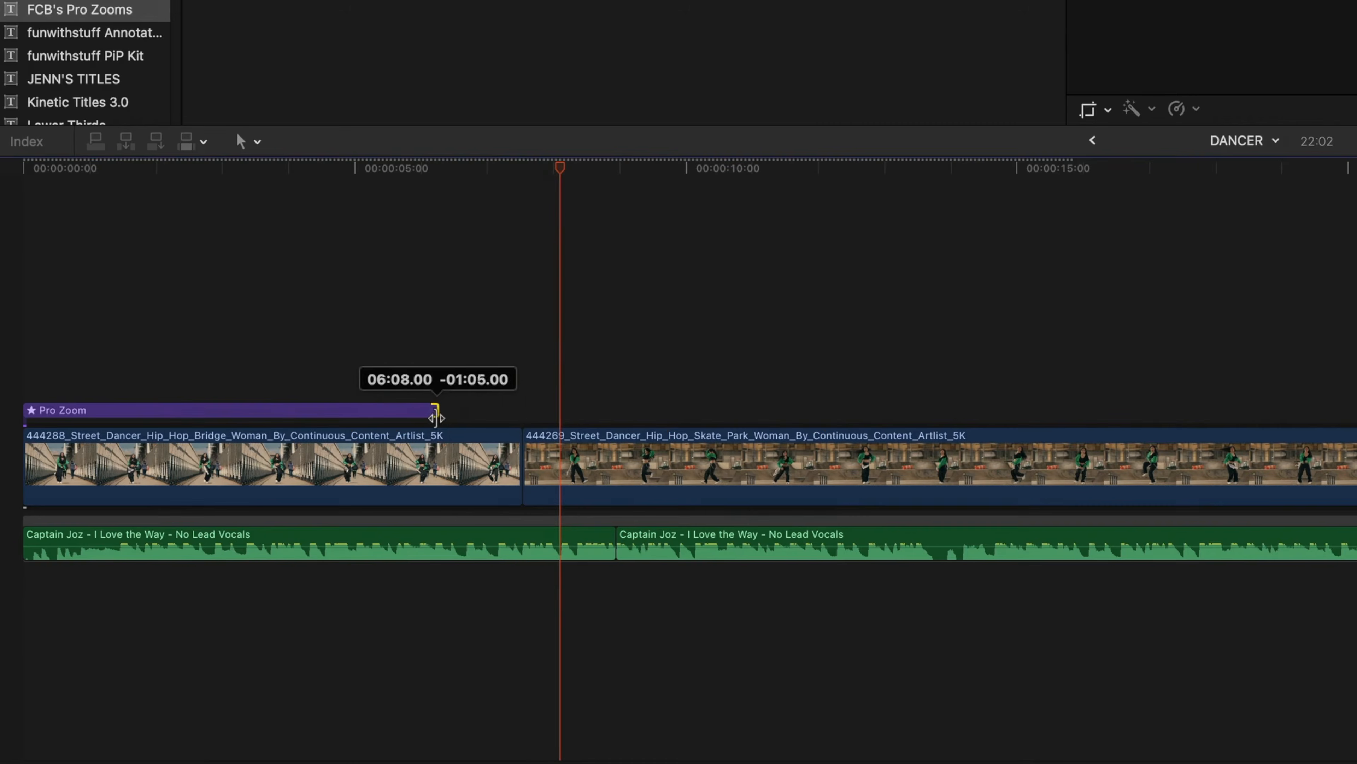
drag(436, 418, 430, 418)
Step: Play the Pro Zoom animation from the start of the timeline and scrub to a frame inside the title
drag(435, 182, 1, 185)
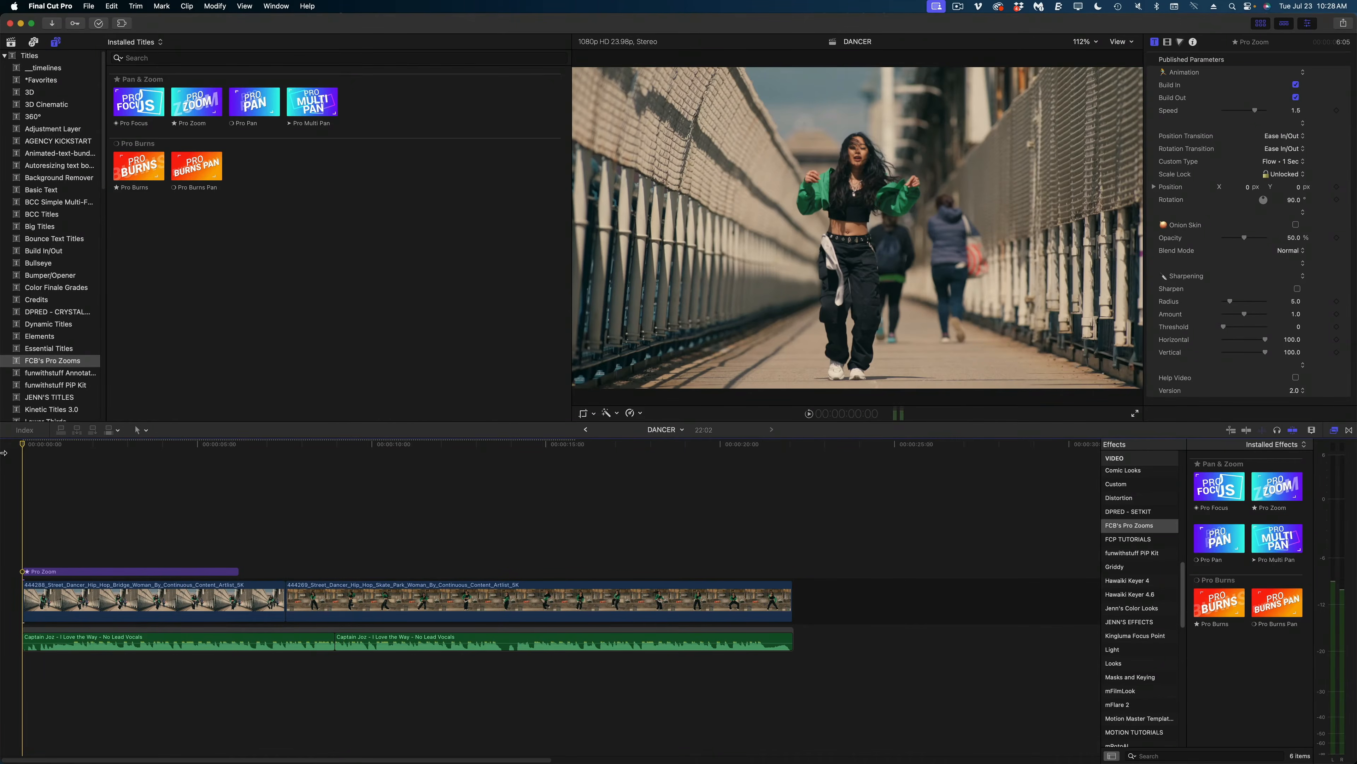
key(space)
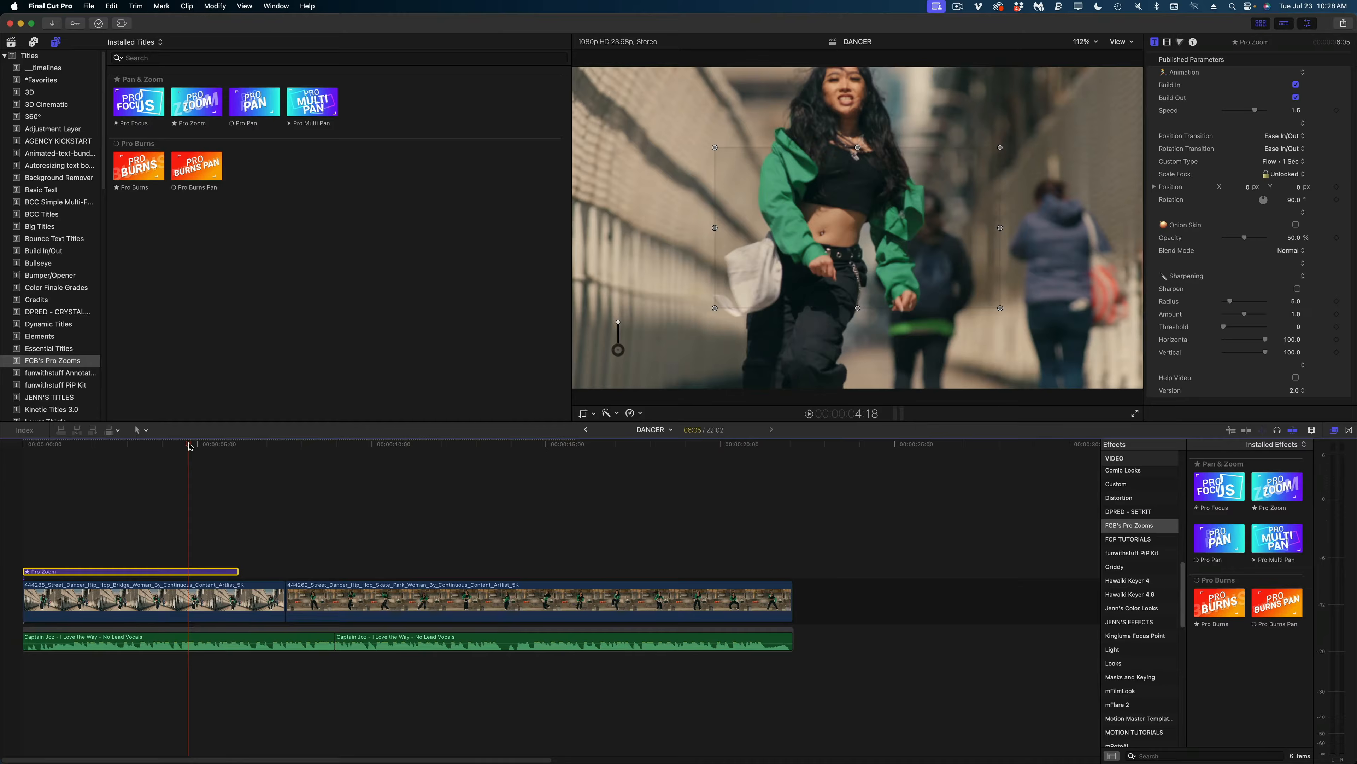
drag(191, 446, 145, 452)
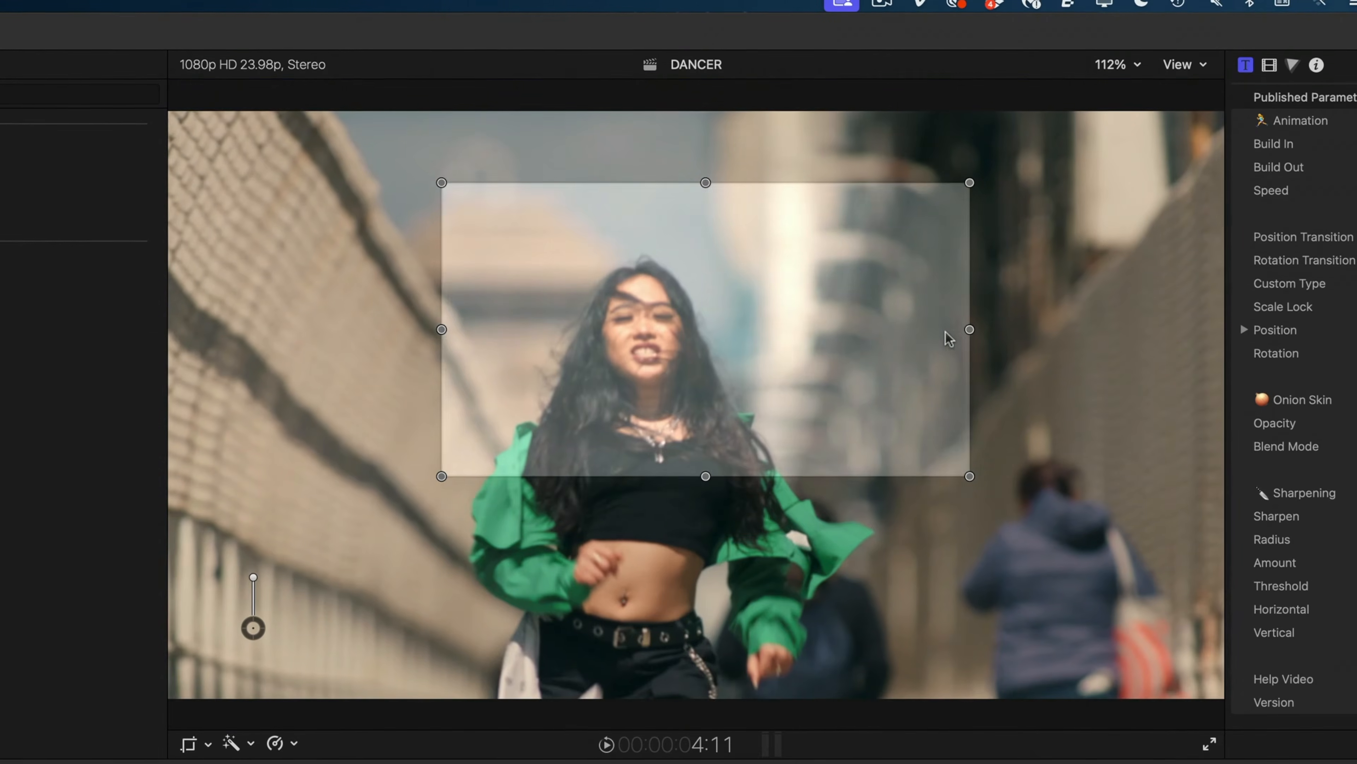
Step: Adjust the Pro Zoom frame around the dancer, play it back, and rotate the zoomed view to about 68°
mouse_move(434, 480)
mouse_down()
mouse_move(449, 470)
mouse_move(429, 474)
mouse_up()
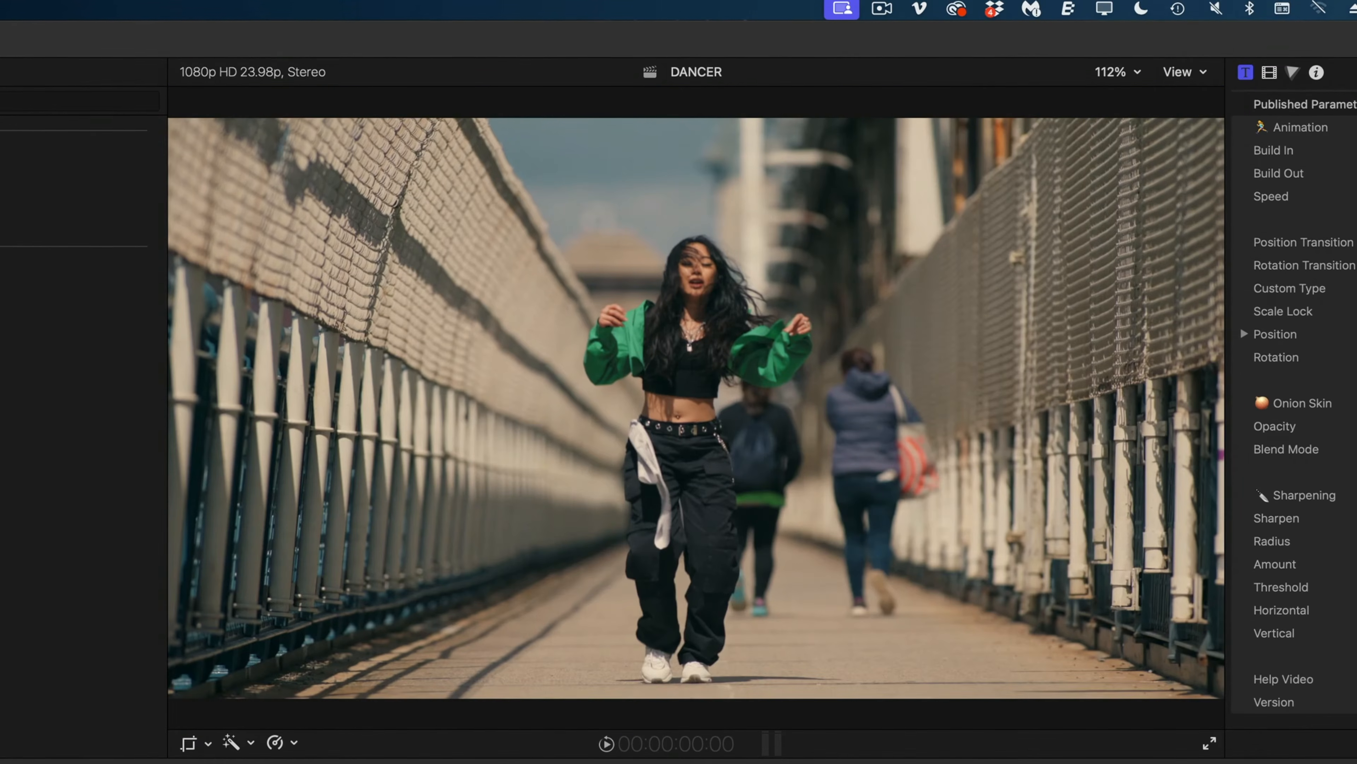
key(space)
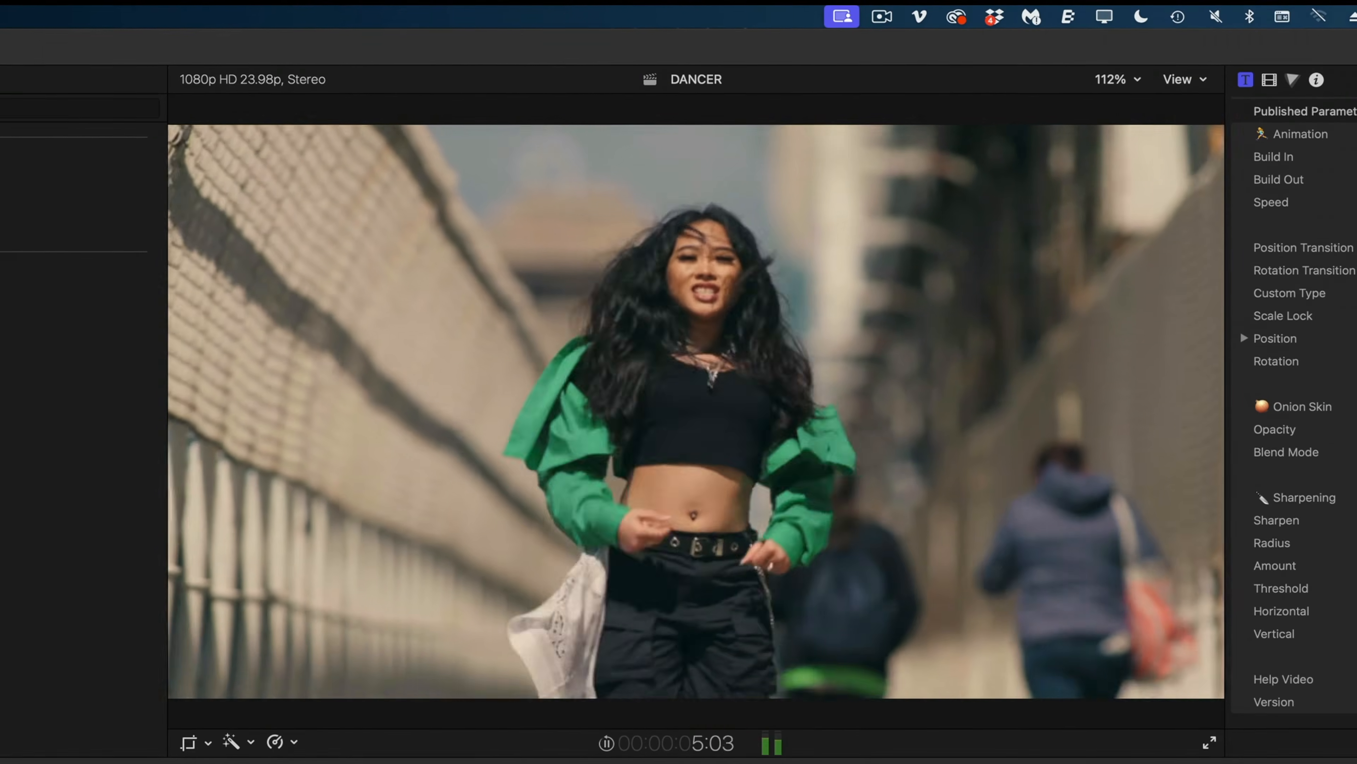
key(space)
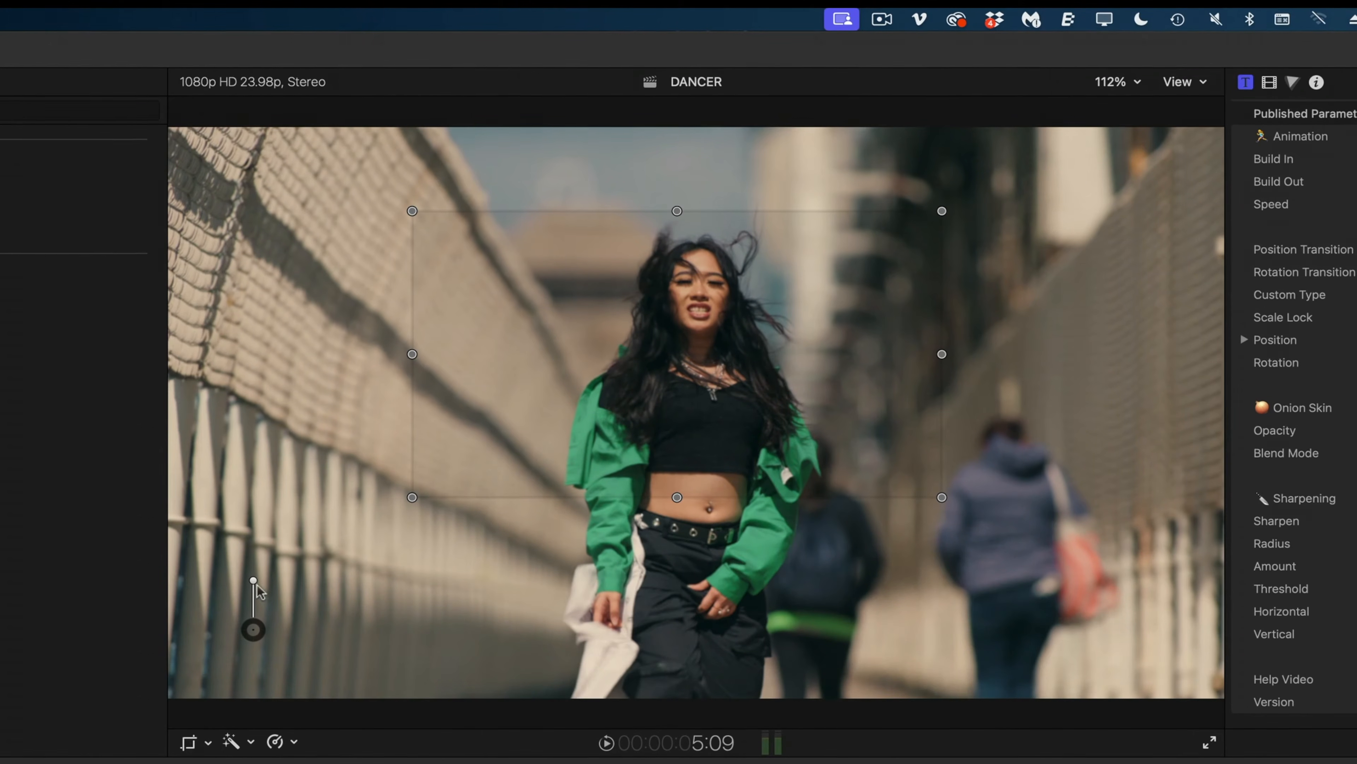
drag(254, 583, 269, 592)
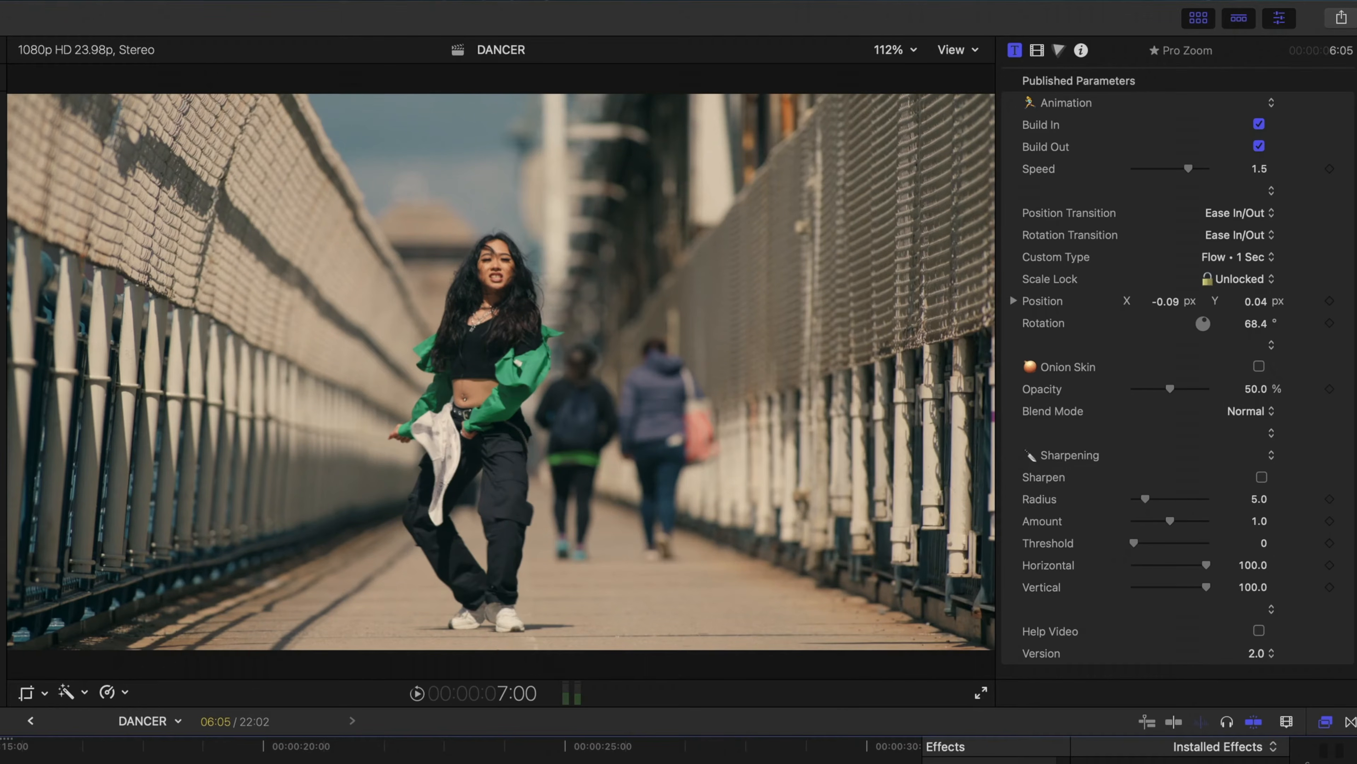
Step: Try Pro Zoom with Build In turned off, play it from the start, and turn Build In back on
click(1260, 124)
click(1260, 126)
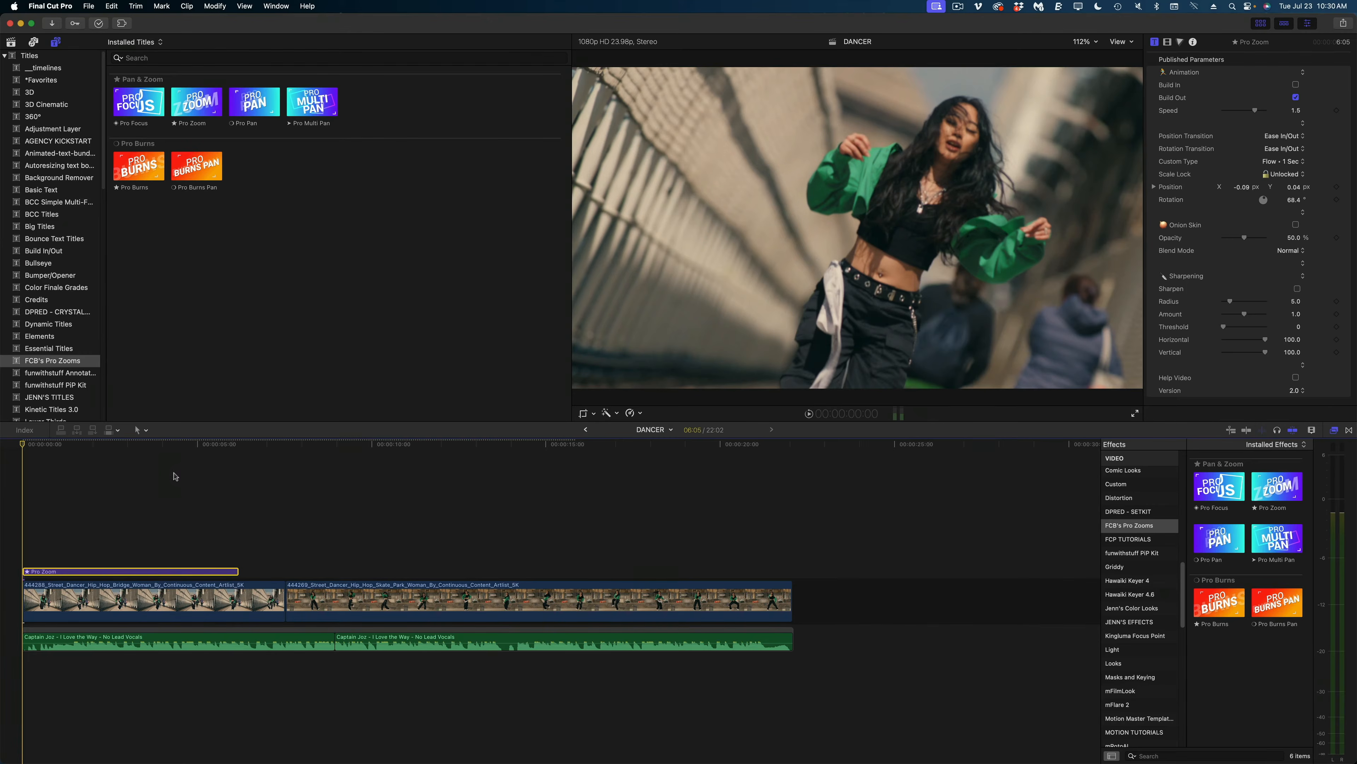
key(space)
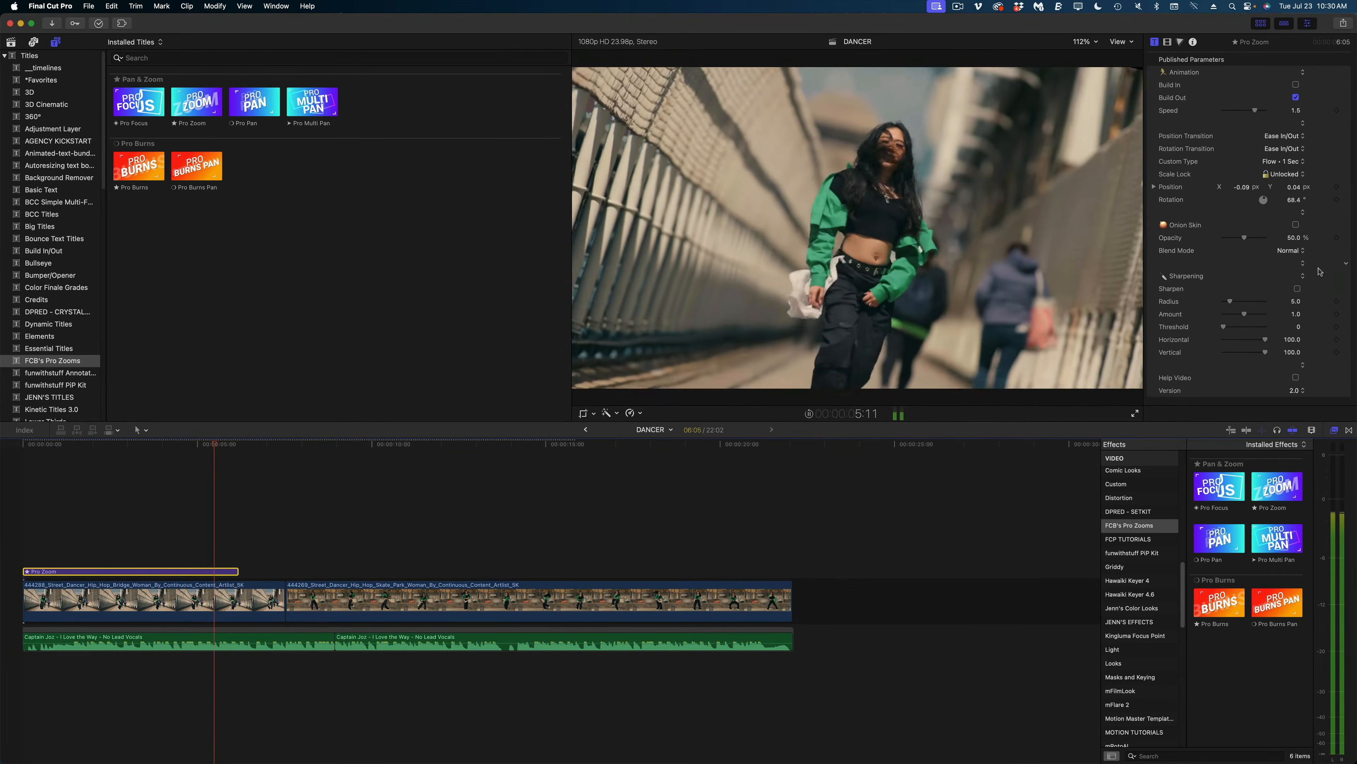
click(1296, 84)
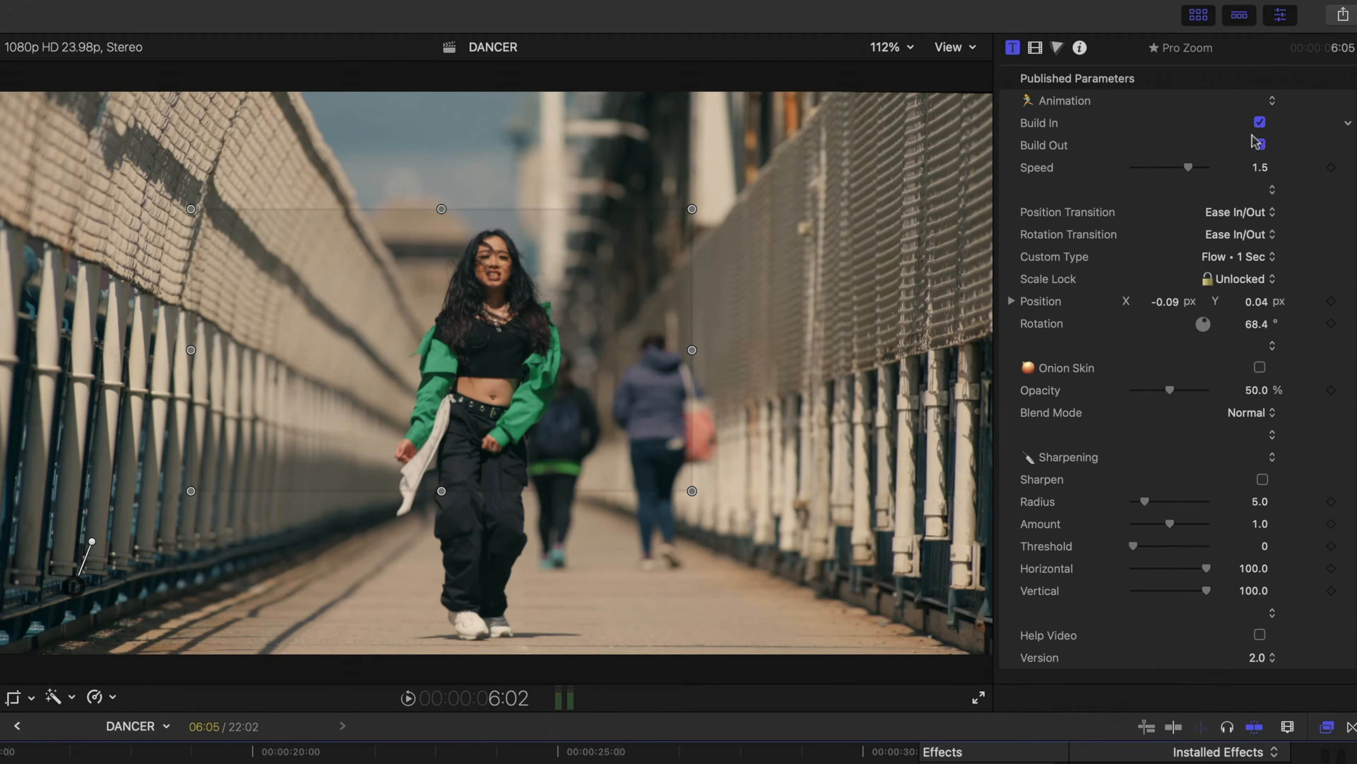
Step: Set Pro Zoom's Position Transition to Custom Mix with the Flow • 0.5 Sec custom type and preview it
click(1253, 219)
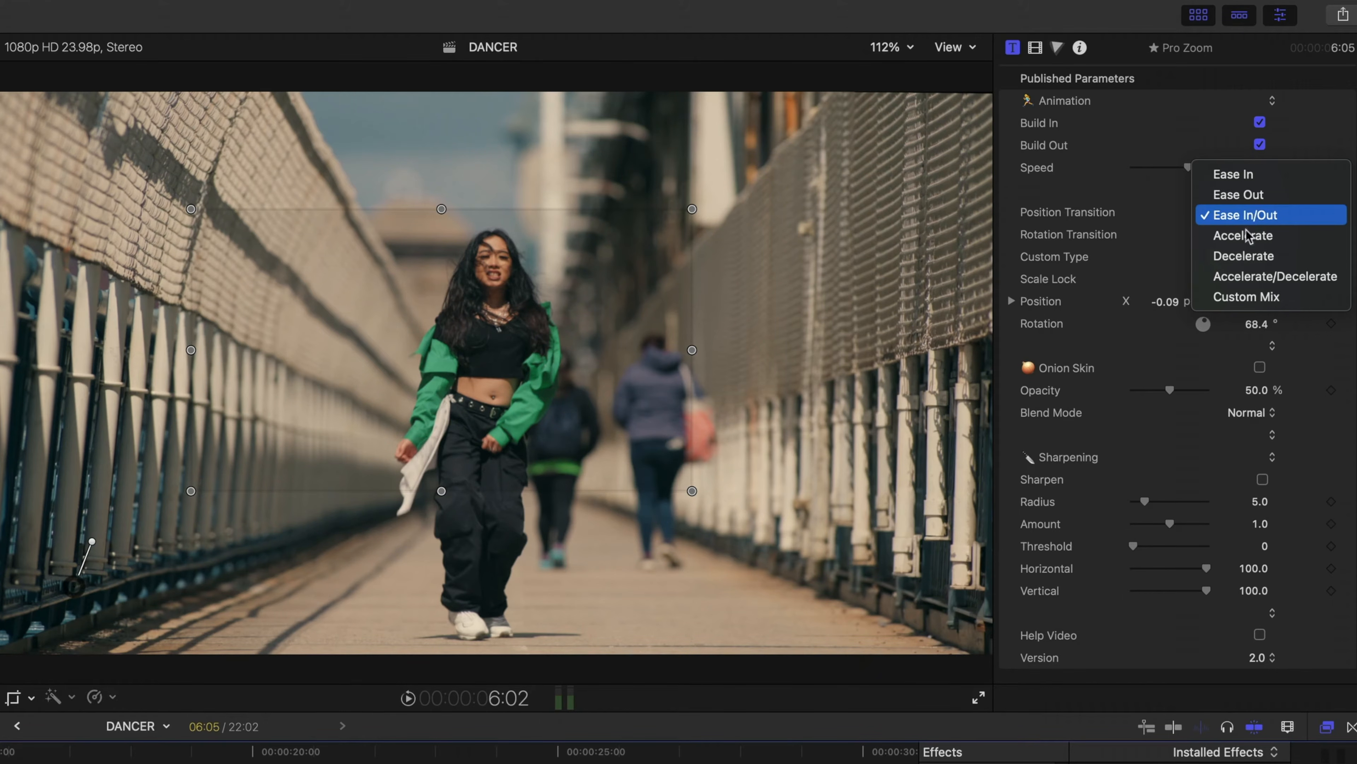
click(1247, 297)
click(1245, 260)
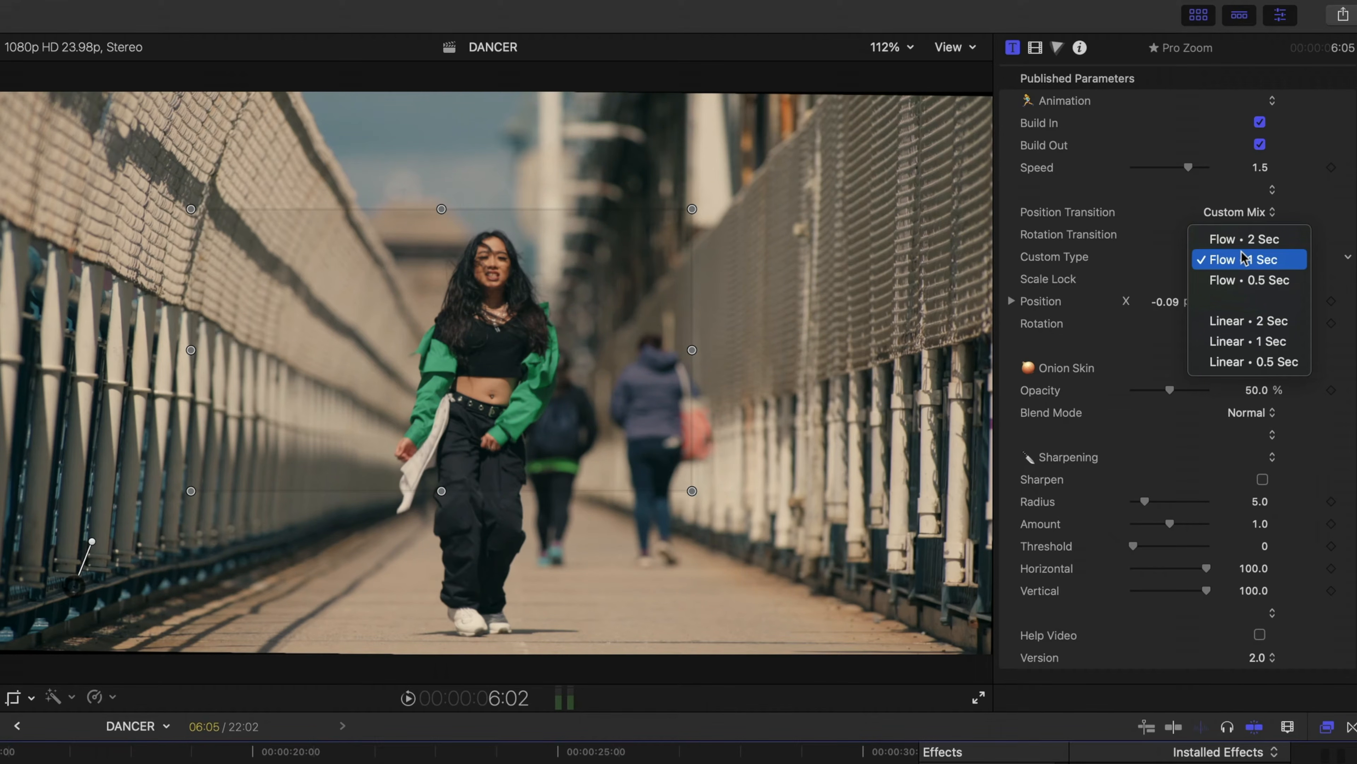
click(1249, 280)
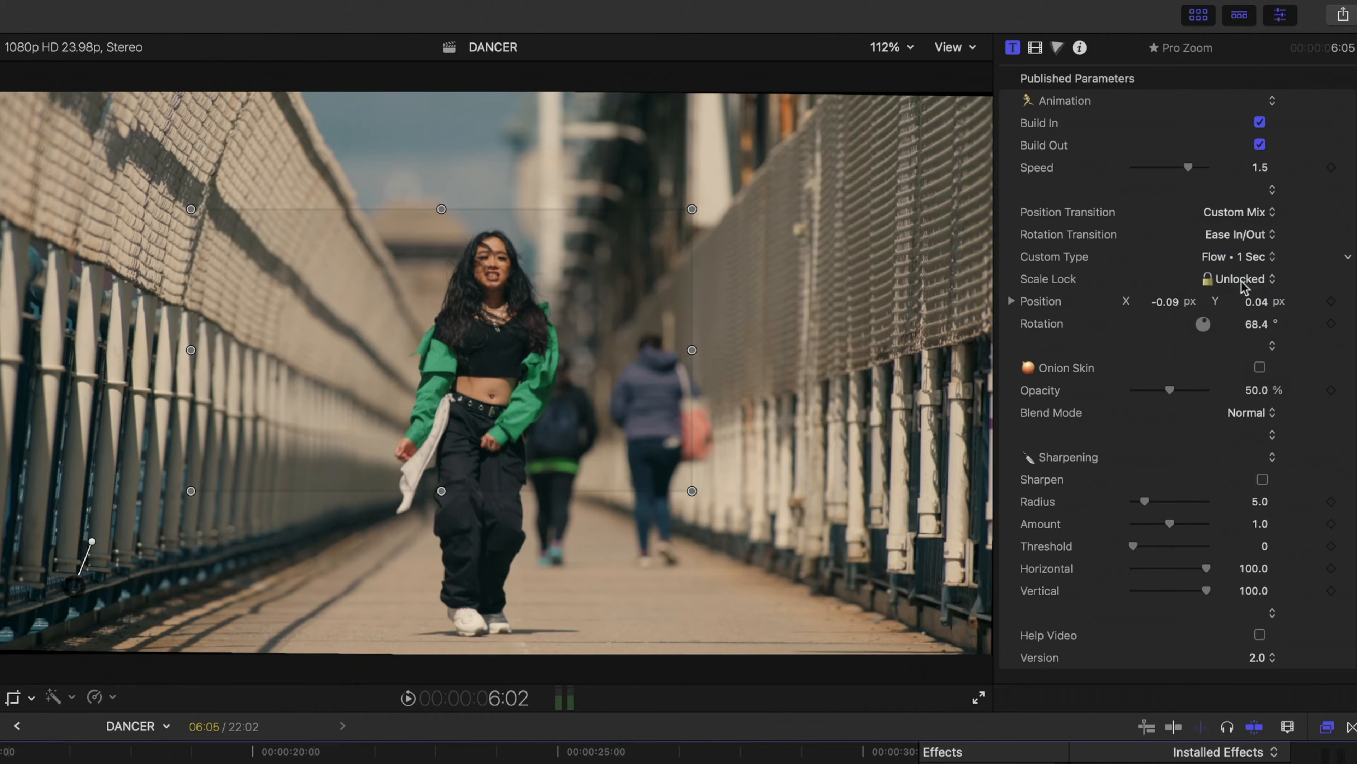
key(space)
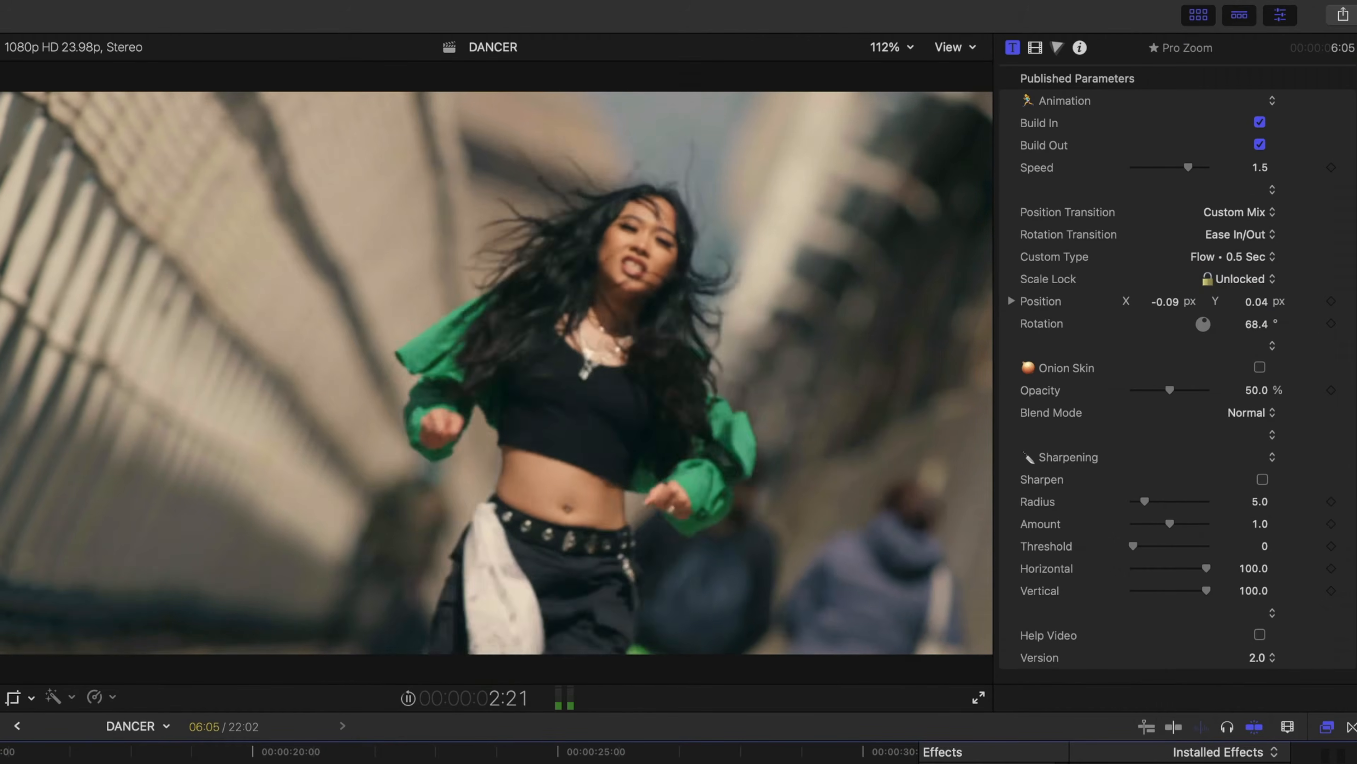
key(space)
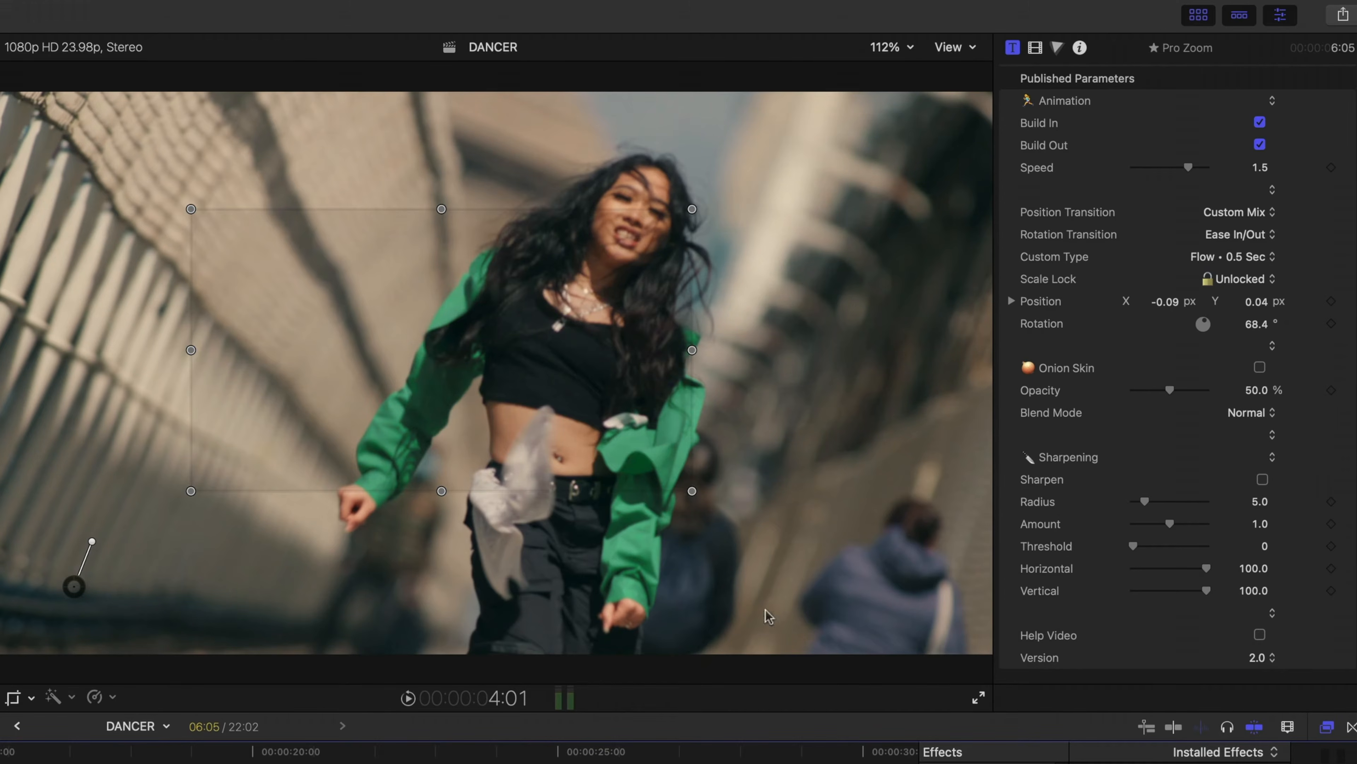
Step: Change Pro Zoom's Custom Type to Linear • 1 Sec, preview it, and set Scale Lock to 200% [horizontal]
click(1249, 258)
click(1261, 319)
key(space)
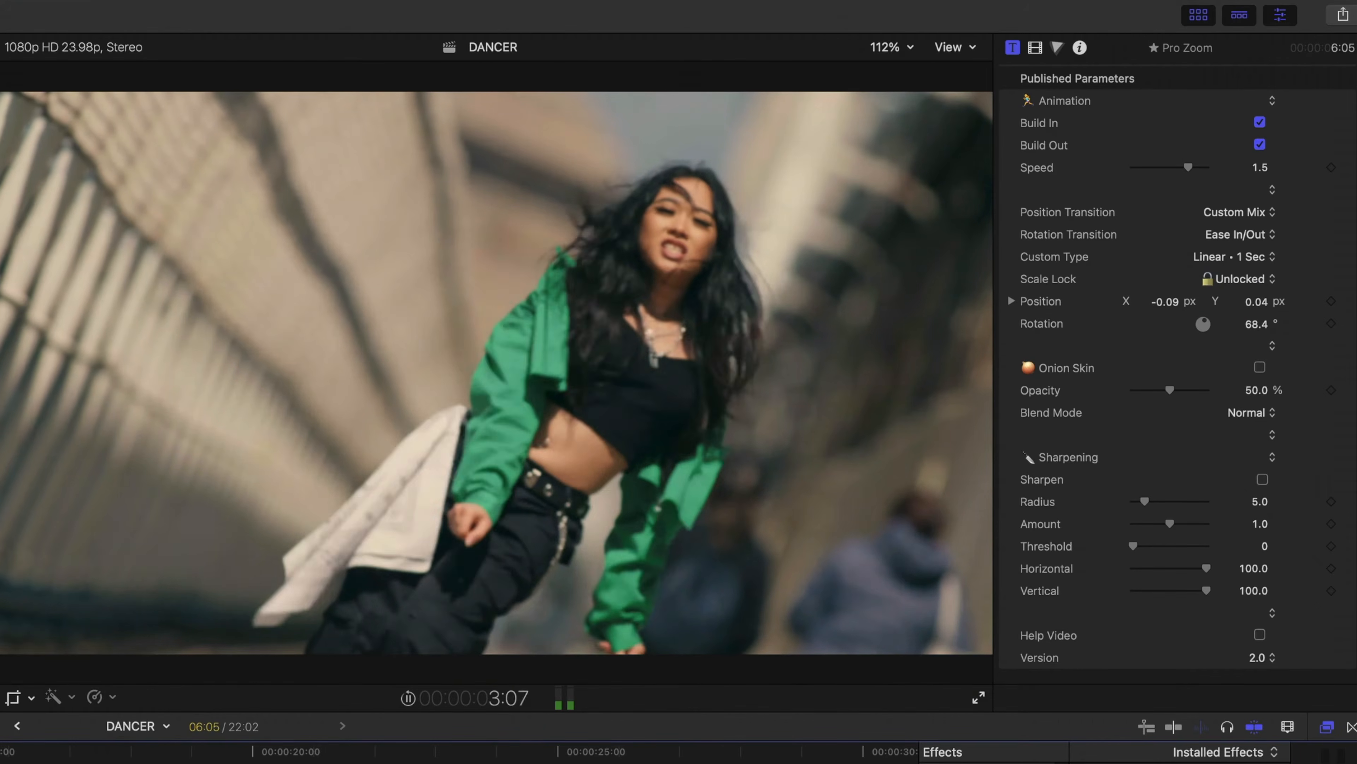
key(space)
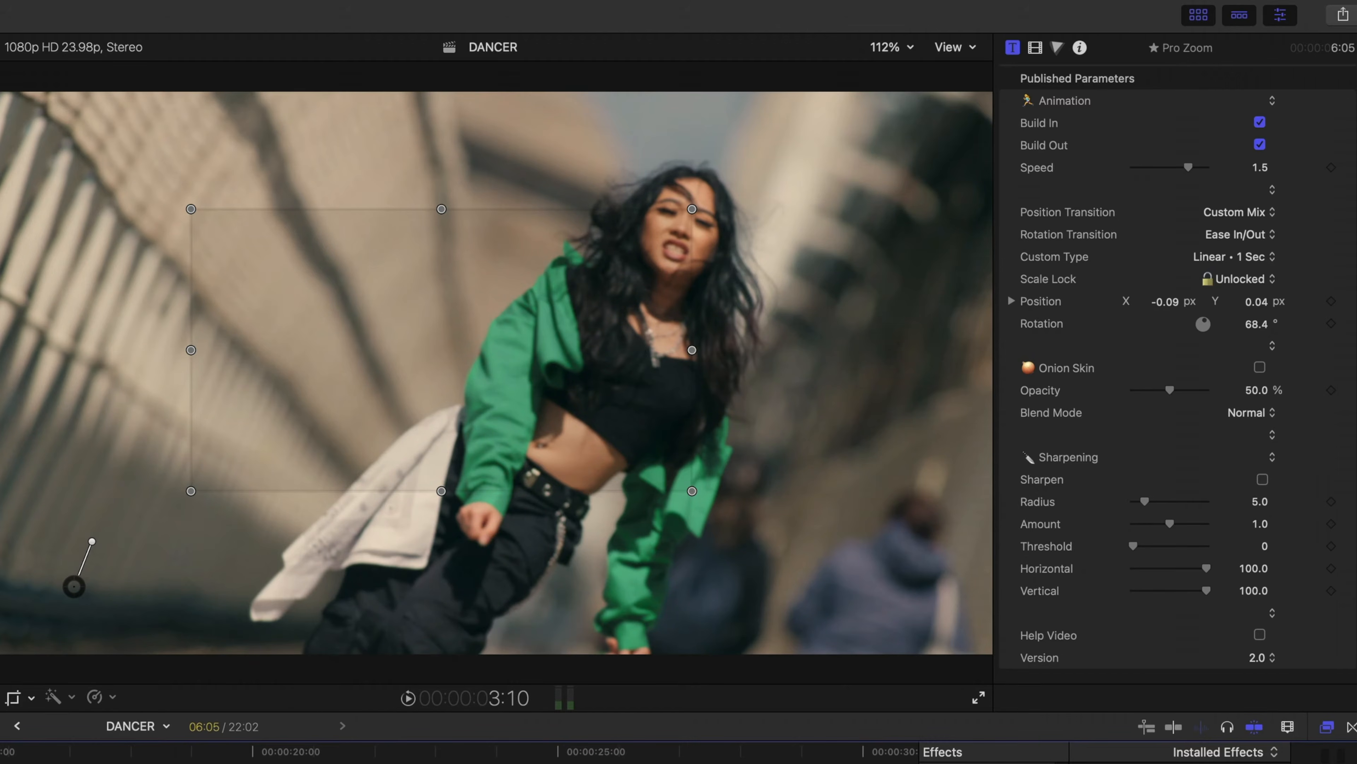
click(1263, 278)
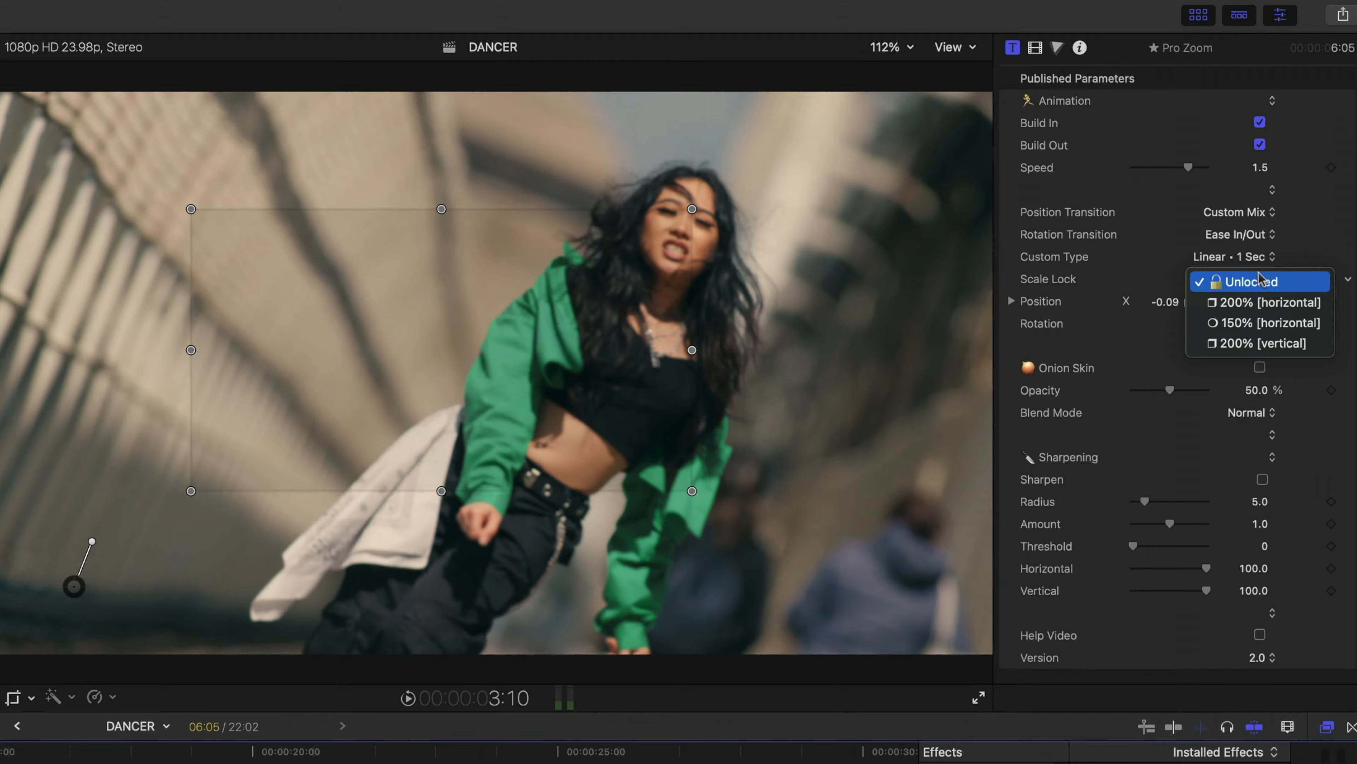
click(1267, 303)
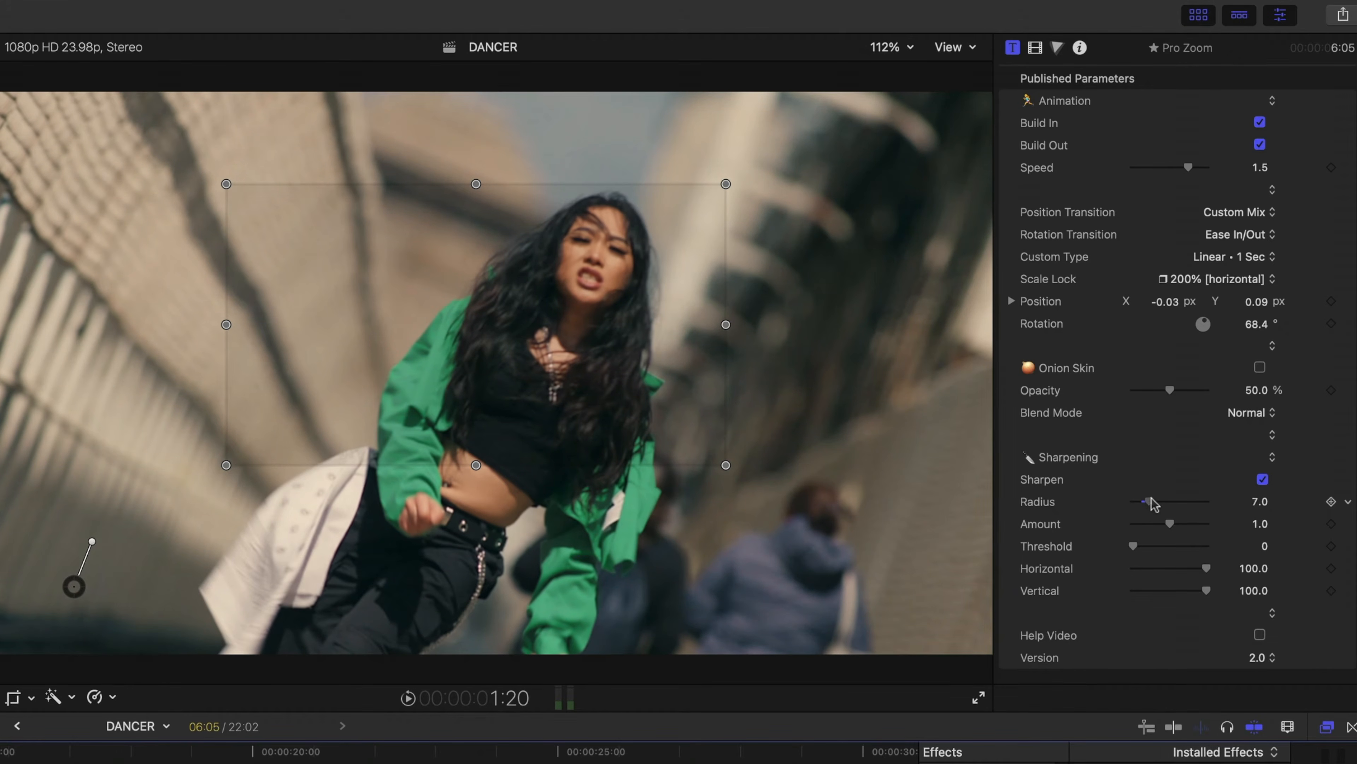
Step: Set Pro Zoom's sharpening Radius to 13.0 and Amount to 1.53, and turn Sharpen off
mouse_move(1157, 528)
mouse_down()
mouse_move(1209, 519)
mouse_move(1167, 505)
mouse_up()
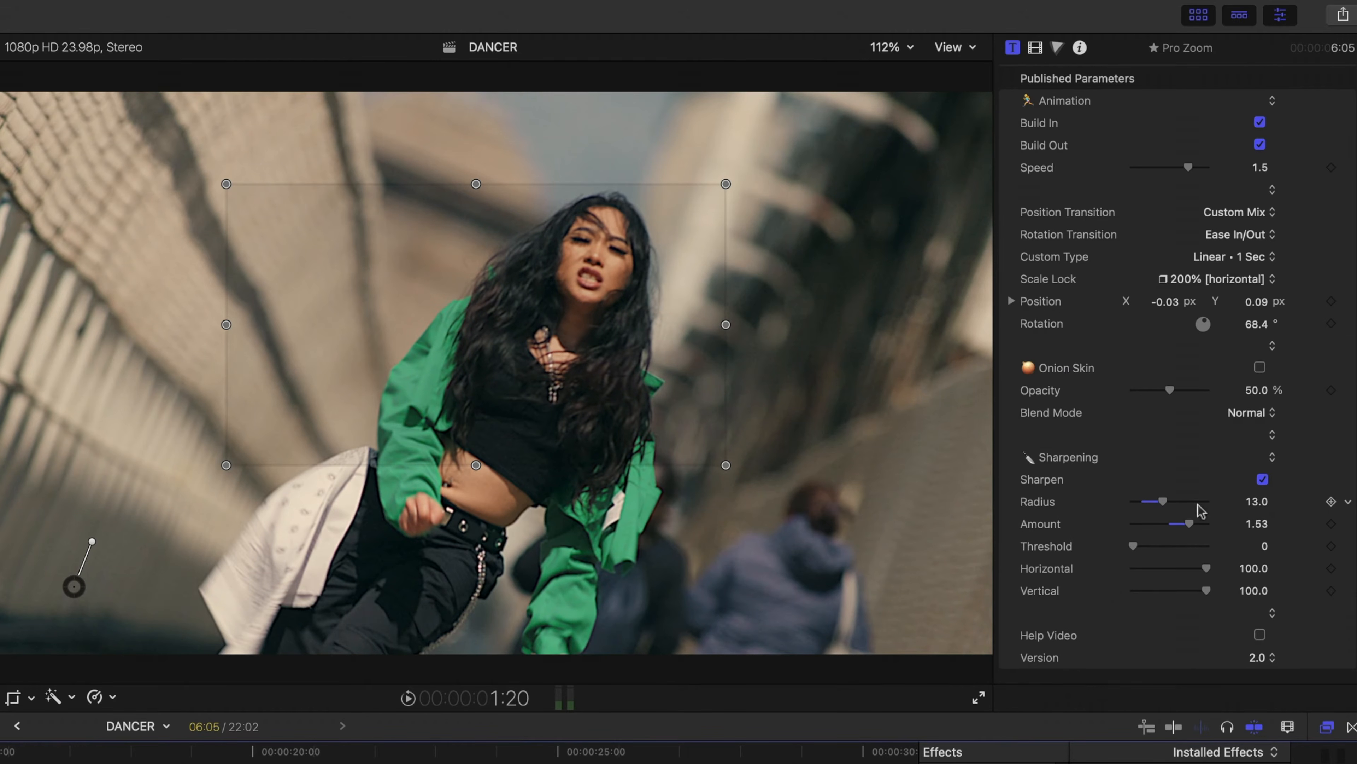
click(1263, 479)
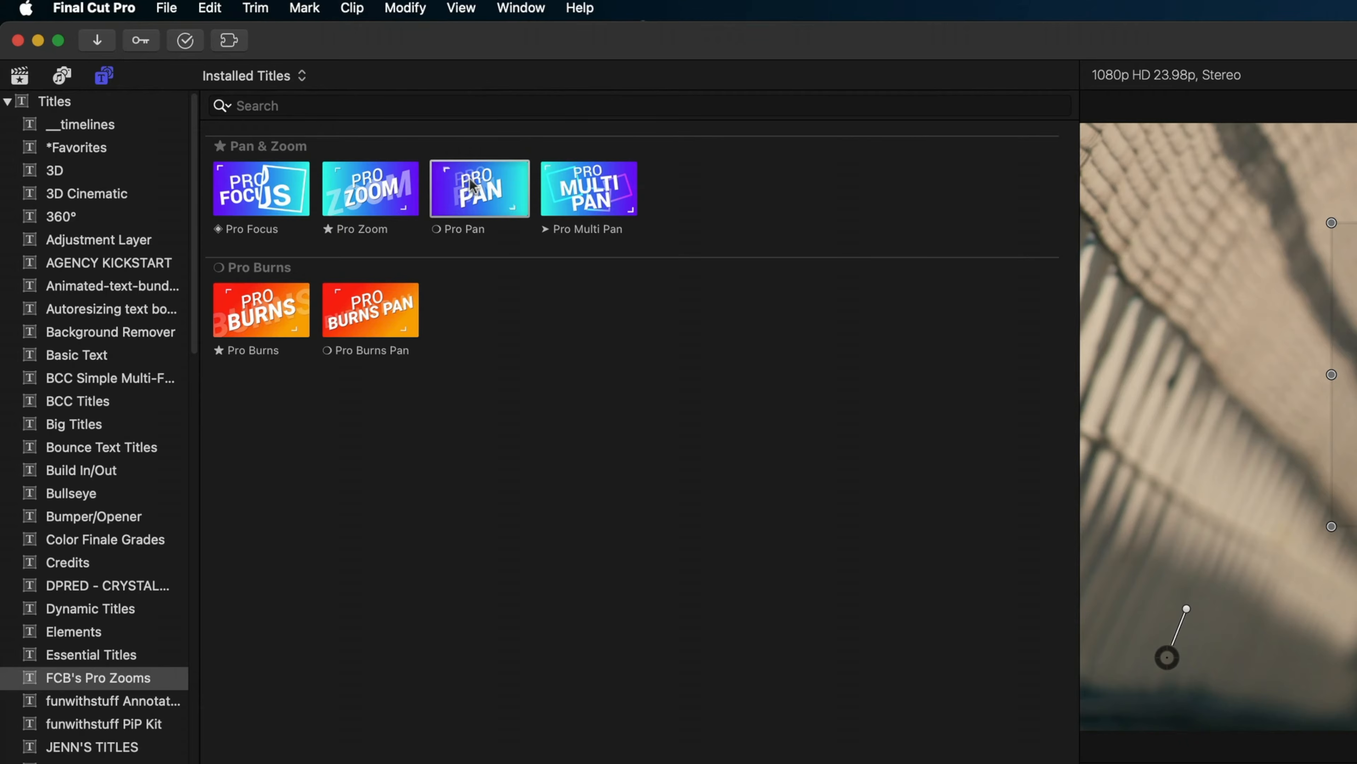
Step: Insert the Pro Pan title between Pro Zoom and the bridge clip, trim it to 3:00, and select it
drag(471, 185, 203, 522)
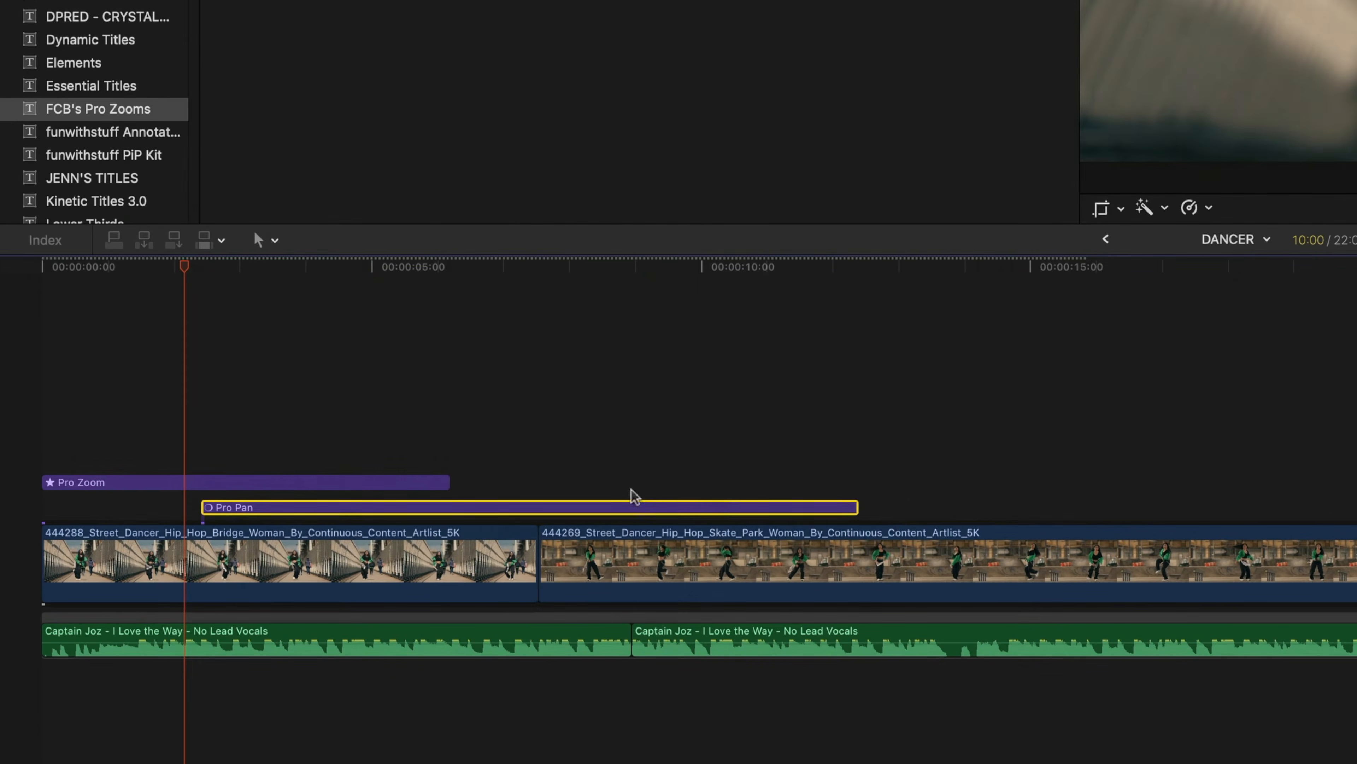
drag(853, 506, 393, 506)
click(266, 511)
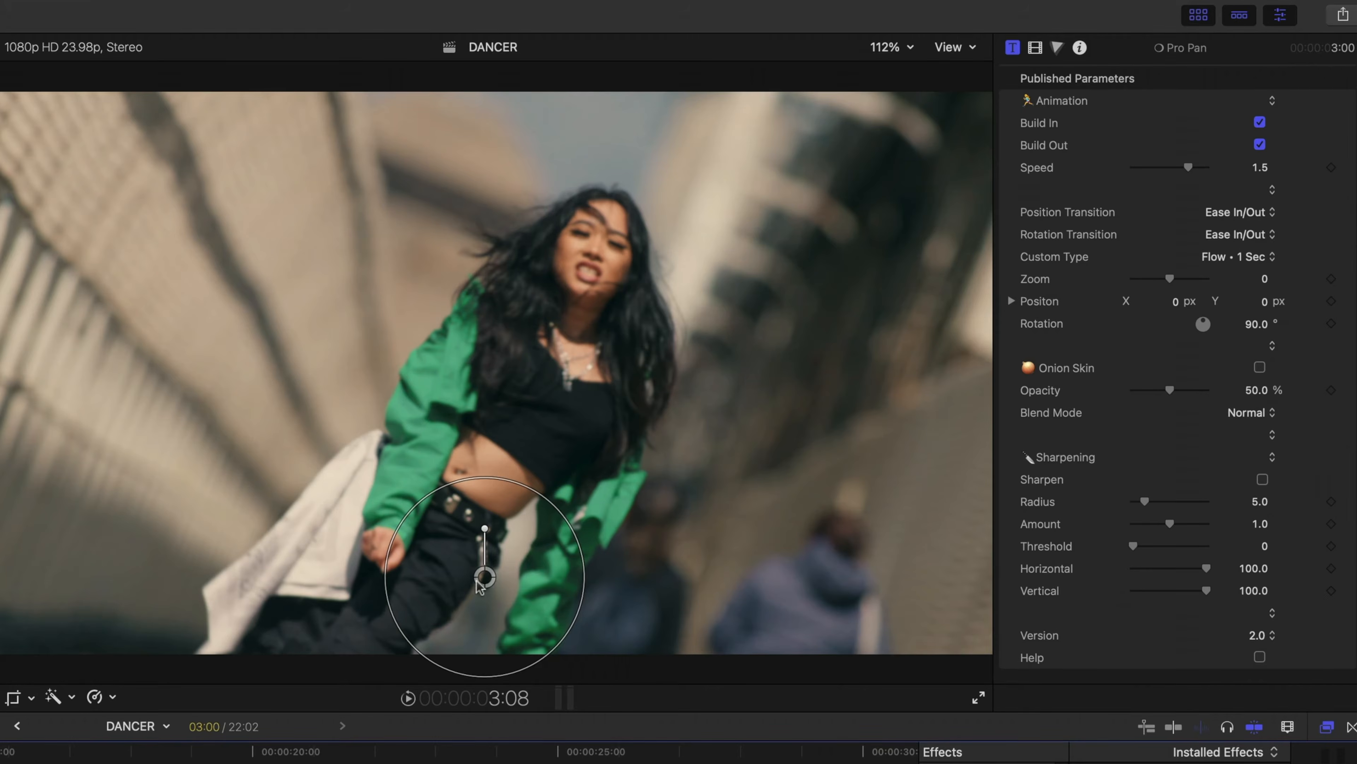
Step: Move the Pro Pan target lower in the frame, adjust its on-screen control, and play the combined zoom and pan from the start
drag(483, 578, 443, 673)
drag(345, 669, 448, 703)
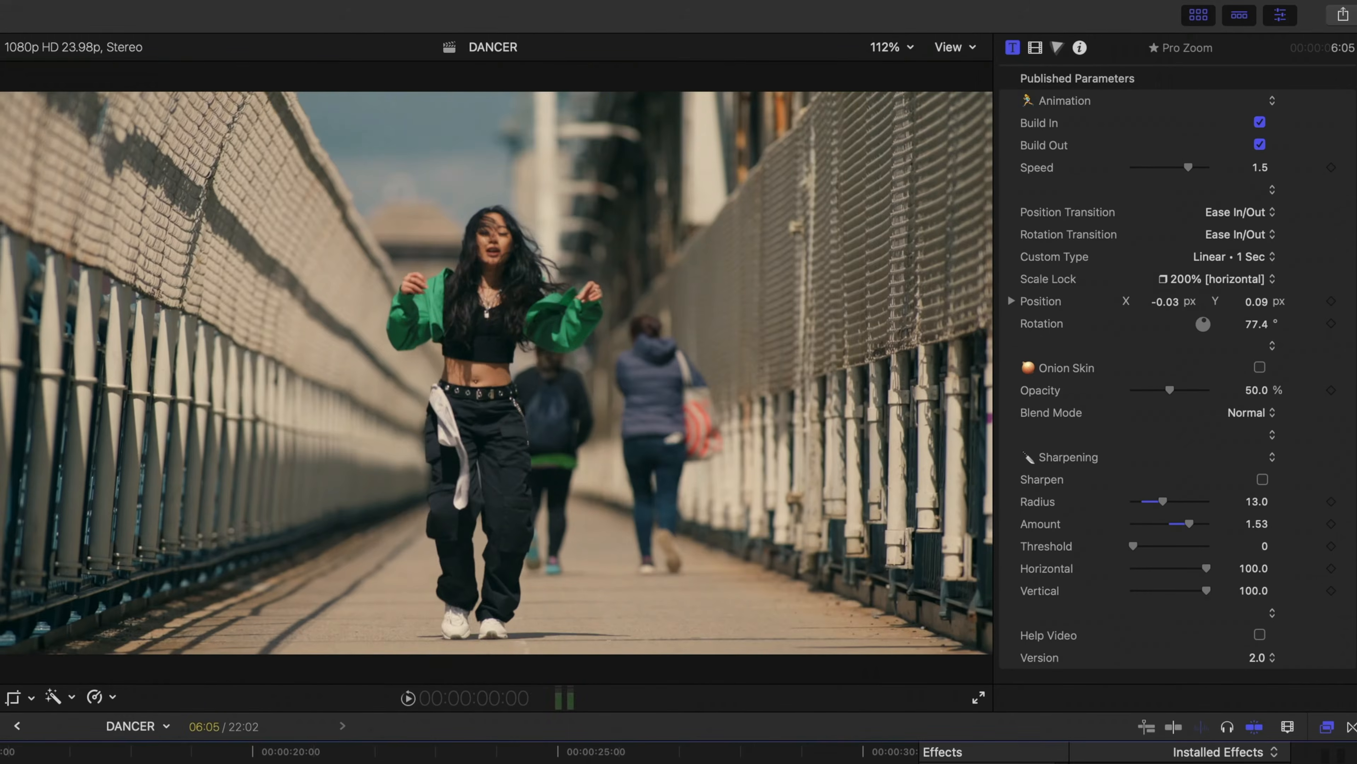
key(space)
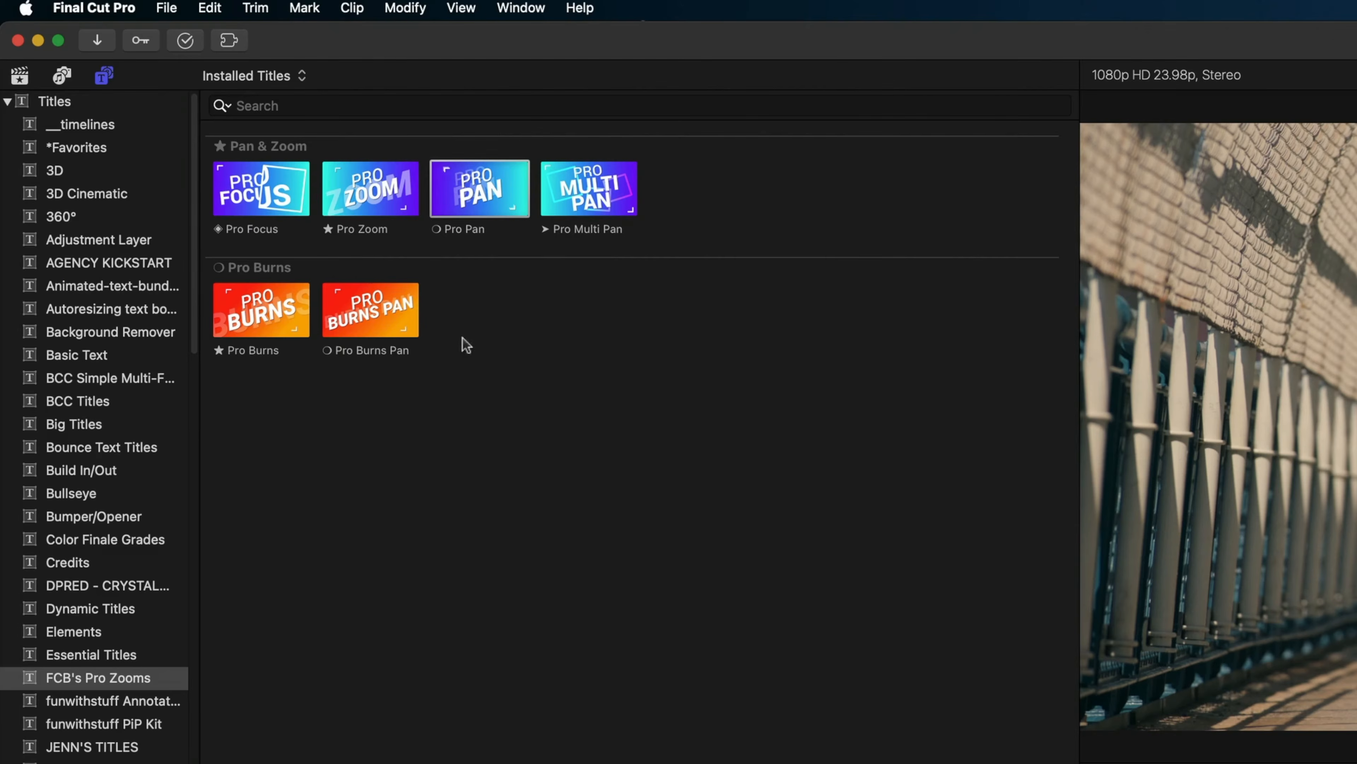
Step: Try the Pro Burns title over the skate park clip, extended to the clip's end
drag(262, 312, 541, 484)
drag(1197, 506, 1356, 506)
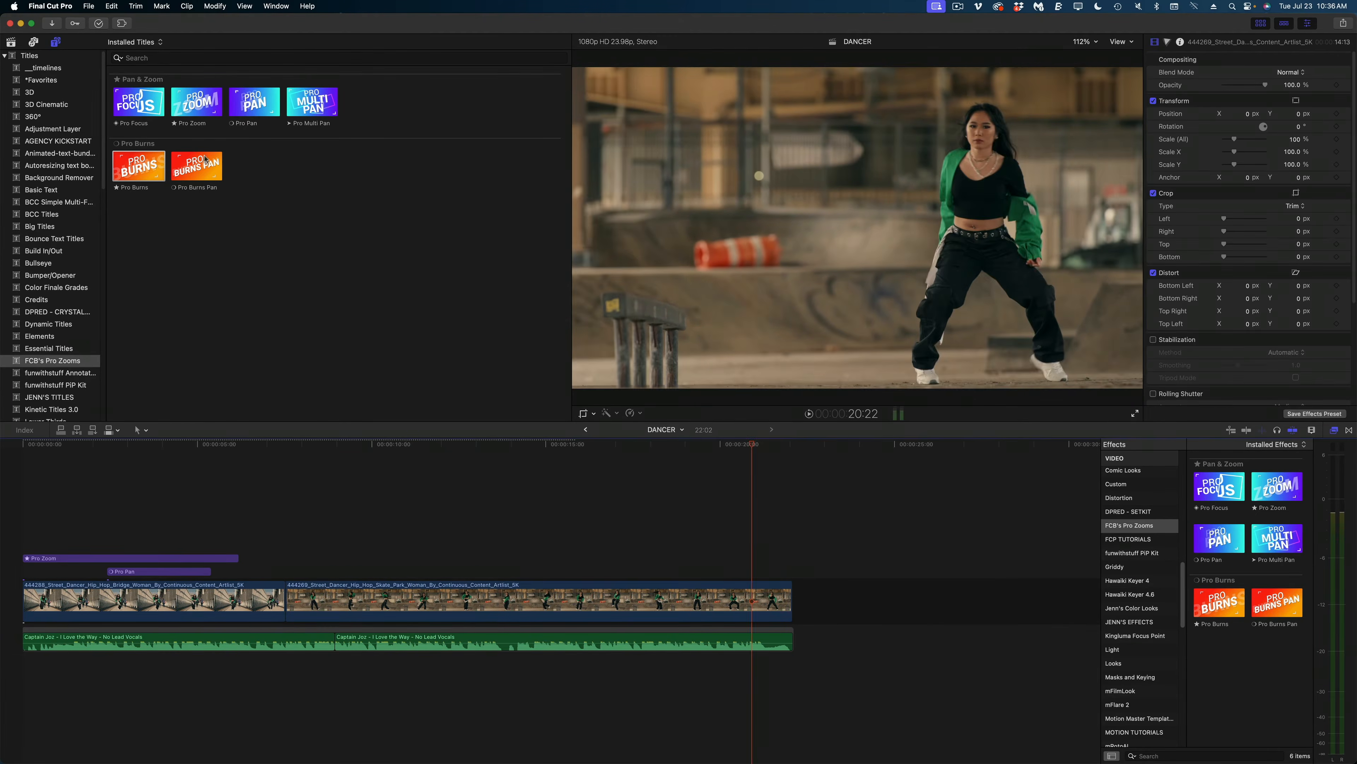
Step: Try the Pro Burns Pan title over the skate park clip, extended to the clip's end, and play it
drag(204, 160, 289, 571)
drag(632, 571, 792, 571)
key(/)
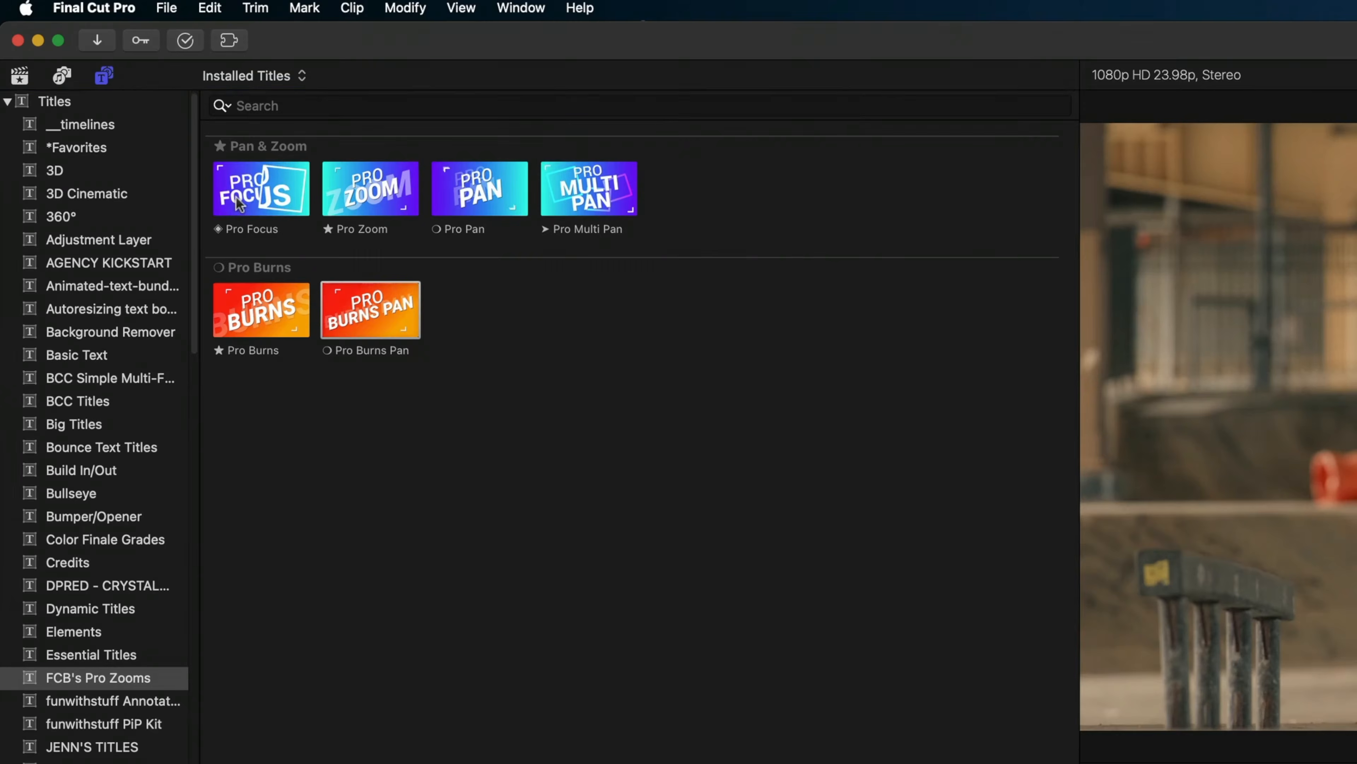
Step: Add the Pro Focus title over the whole skate park clip and move the playhead to 13:05
drag(139, 102, 295, 568)
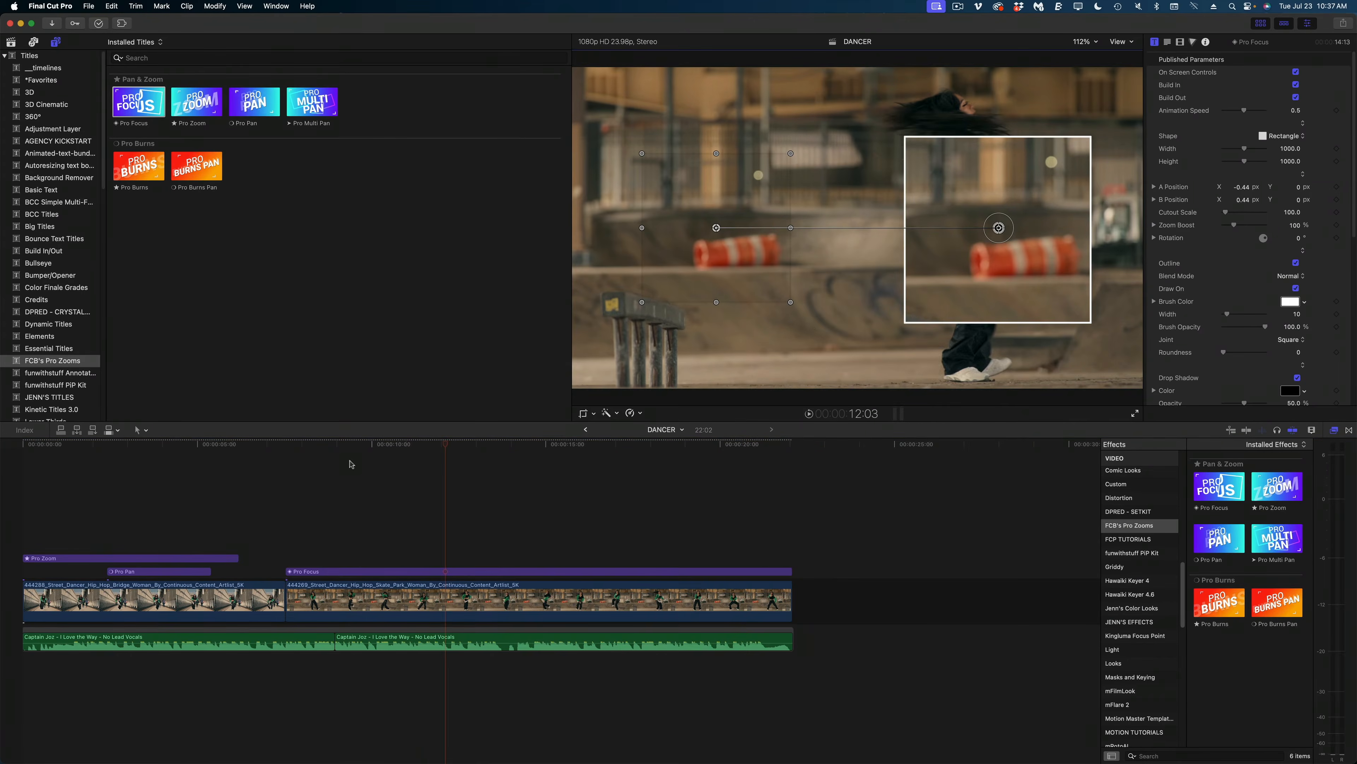
drag(356, 444, 483, 446)
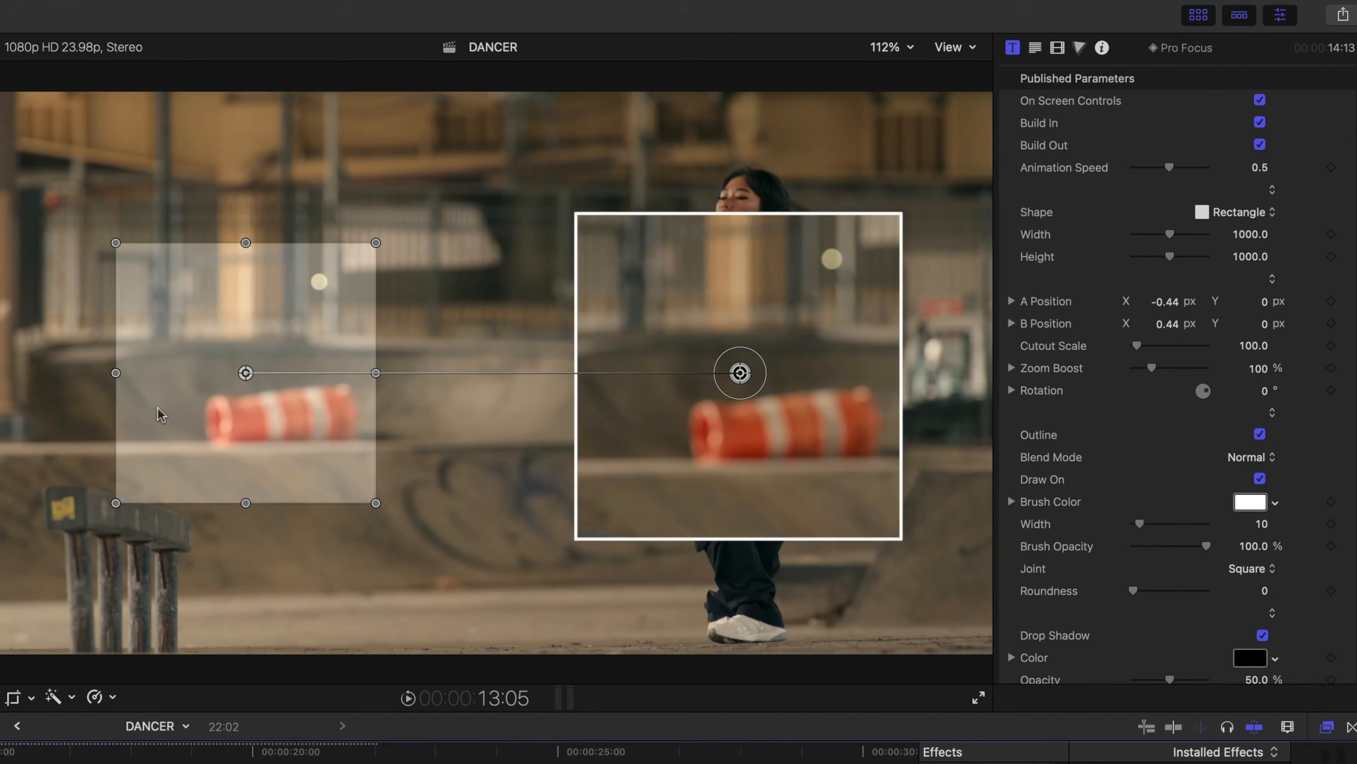
Step: Resize the Pro Focus source to 650 × 650, place it around the dancer's head, move the cutout to the frame's left at scale 199.1, and preview
drag(674, 247, 681, 243)
drag(184, 400, 666, 309)
drag(616, 394, 645, 367)
drag(654, 354, 664, 347)
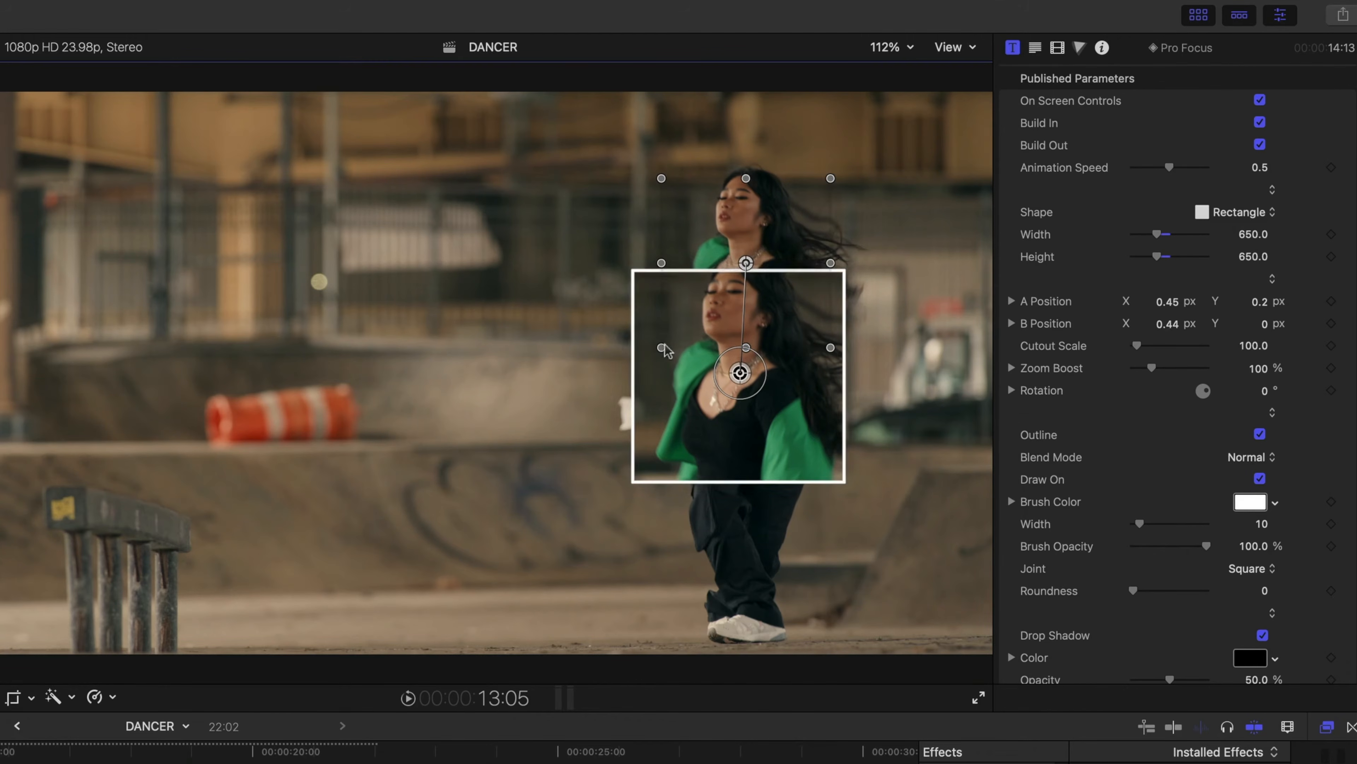
drag(759, 376, 267, 357)
drag(767, 253, 765, 226)
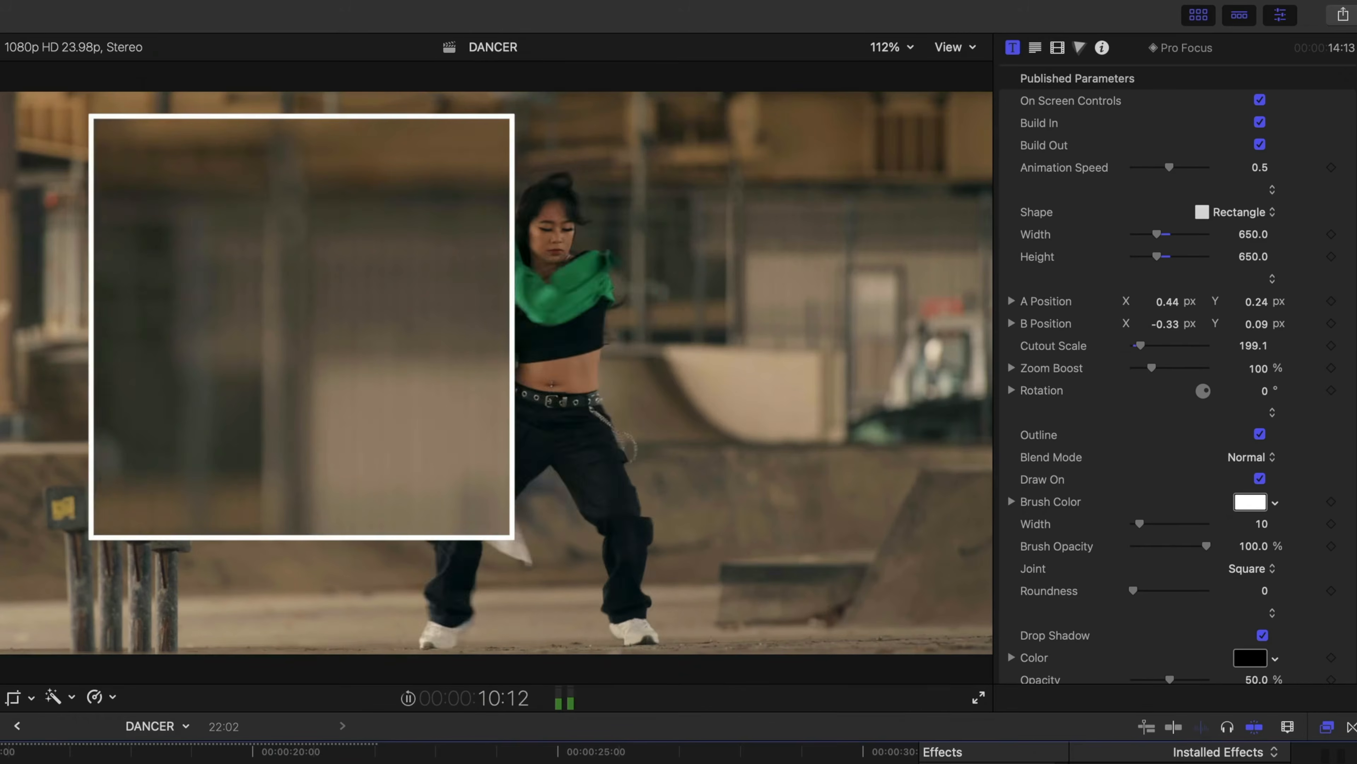
key(space)
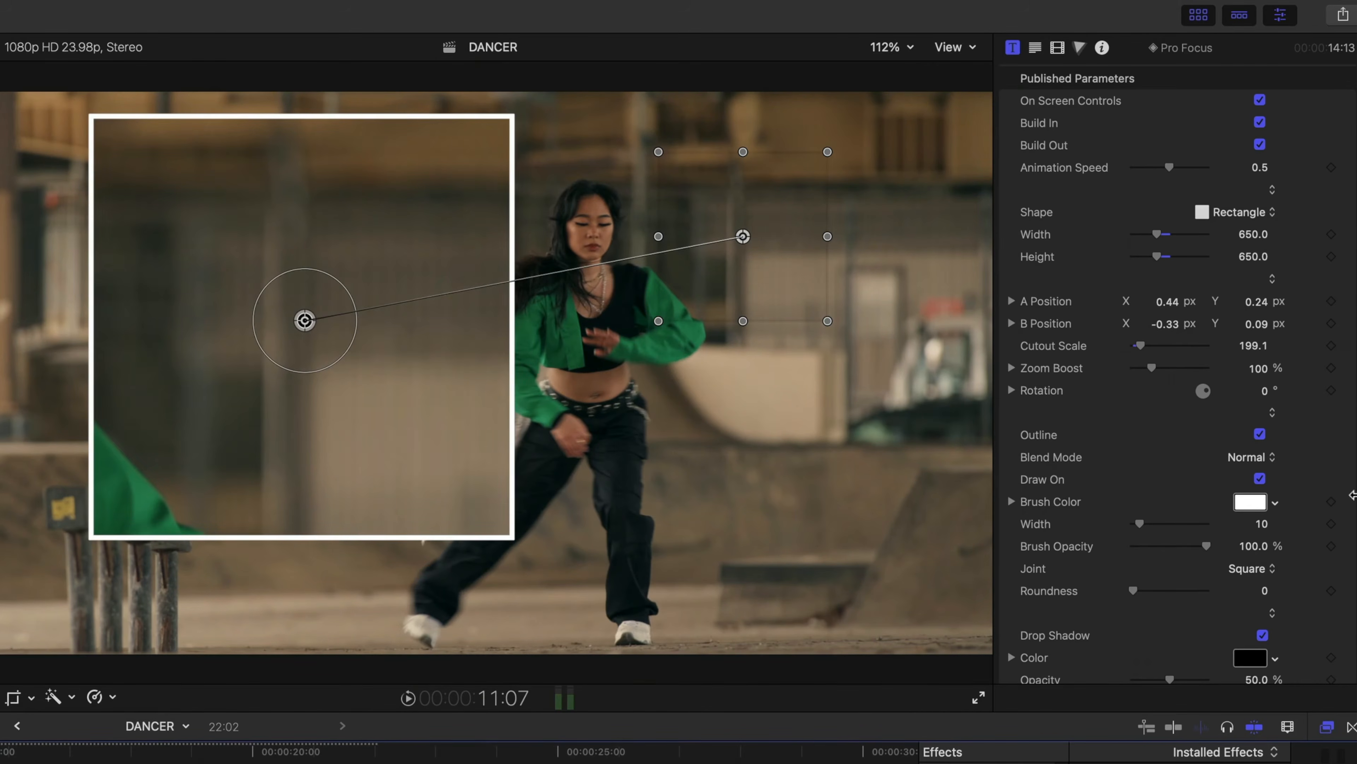
Step: Turn off the outline's Draw On, sample the dancer's jacket green as its brush color with adjusted brightness, and play the Pro Focus title
click(1256, 503)
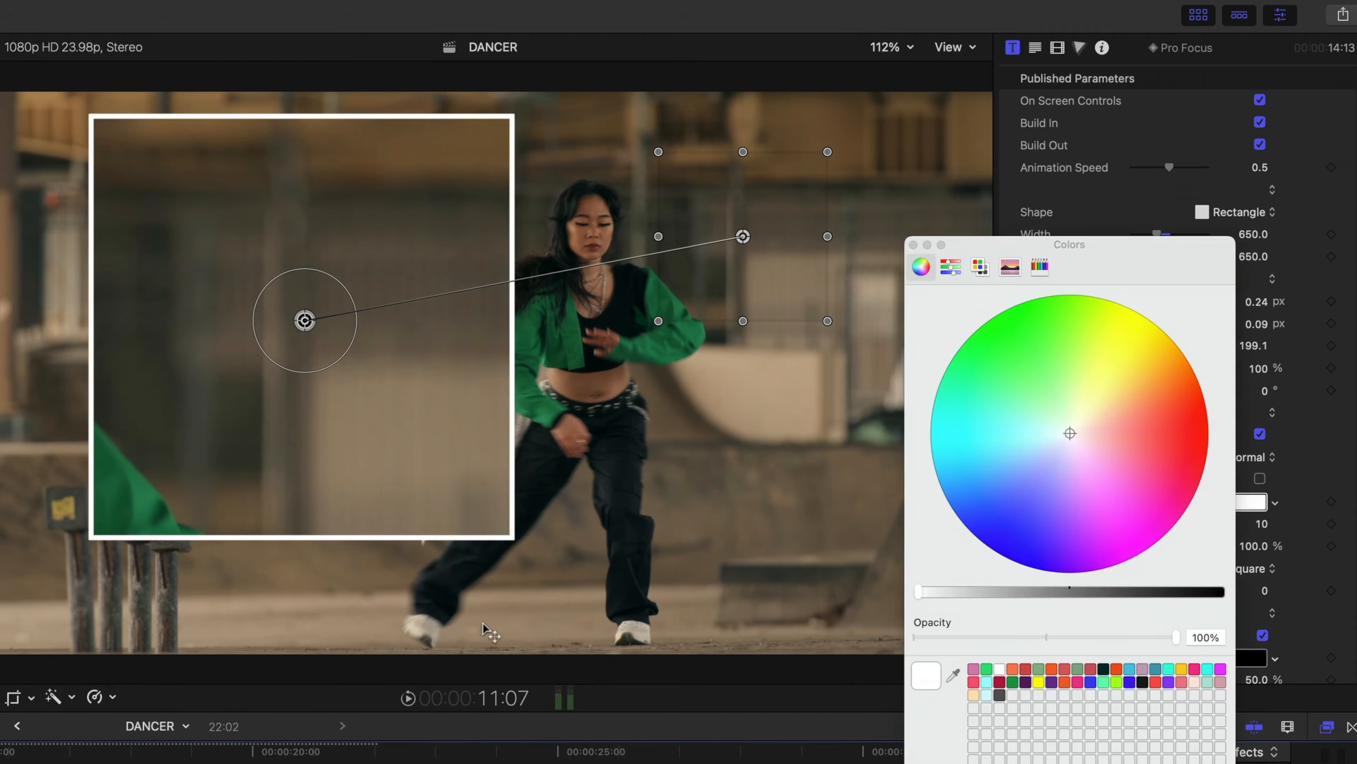
click(954, 676)
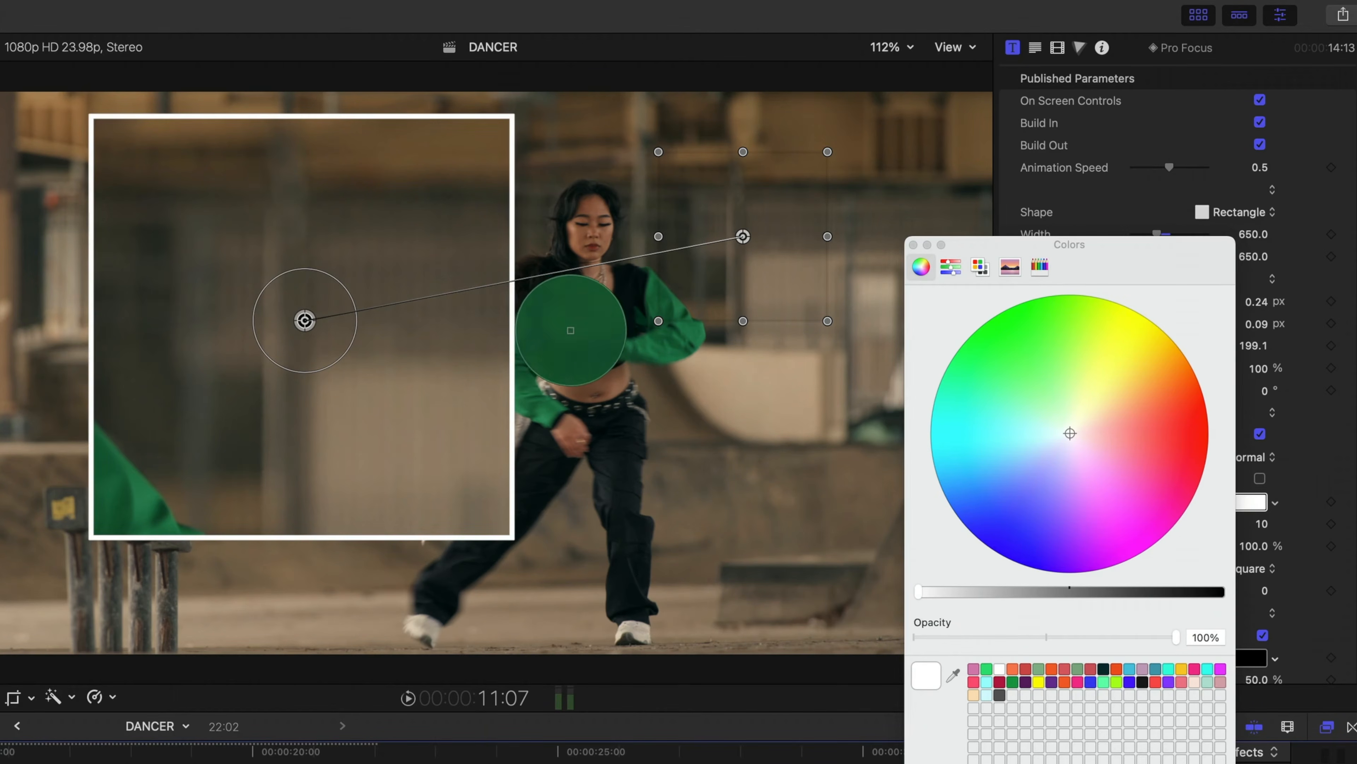
click(572, 326)
click(1095, 591)
drag(1071, 594, 1061, 595)
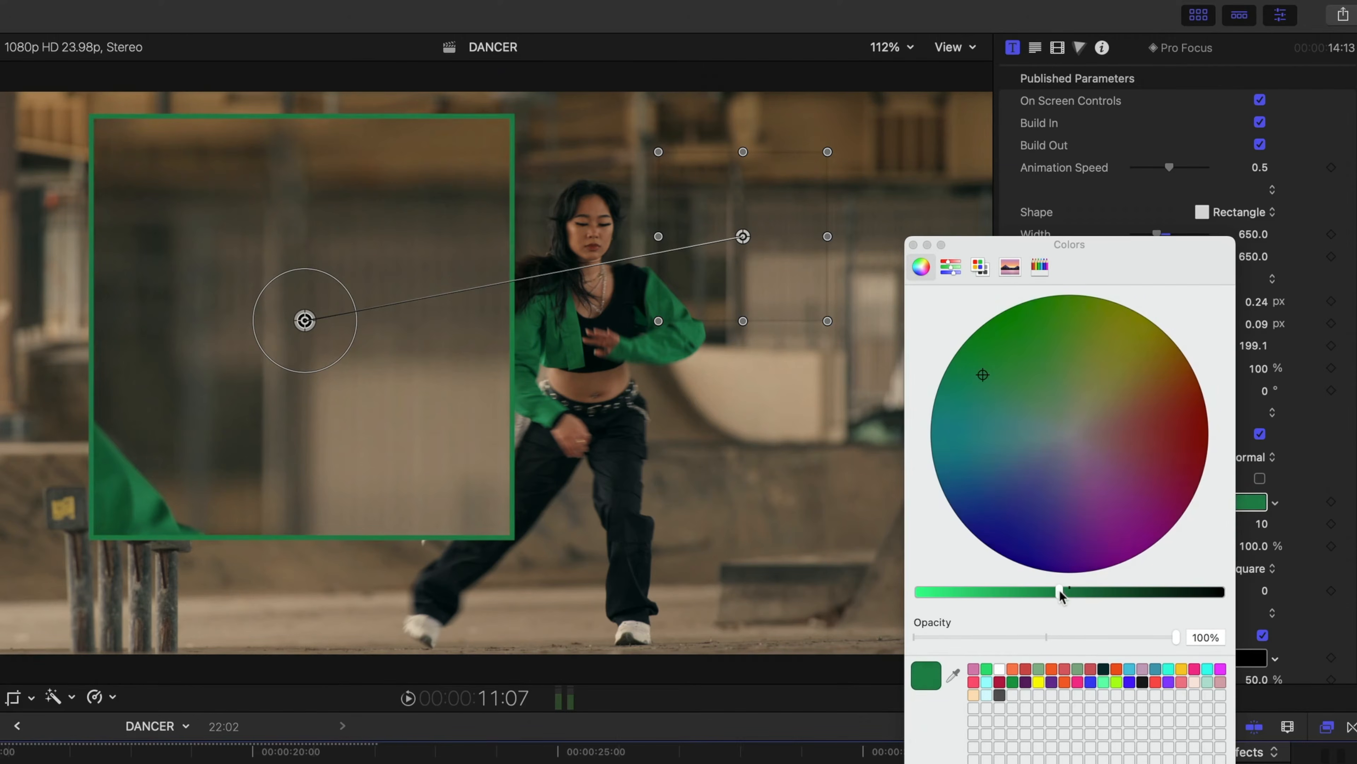
click(914, 245)
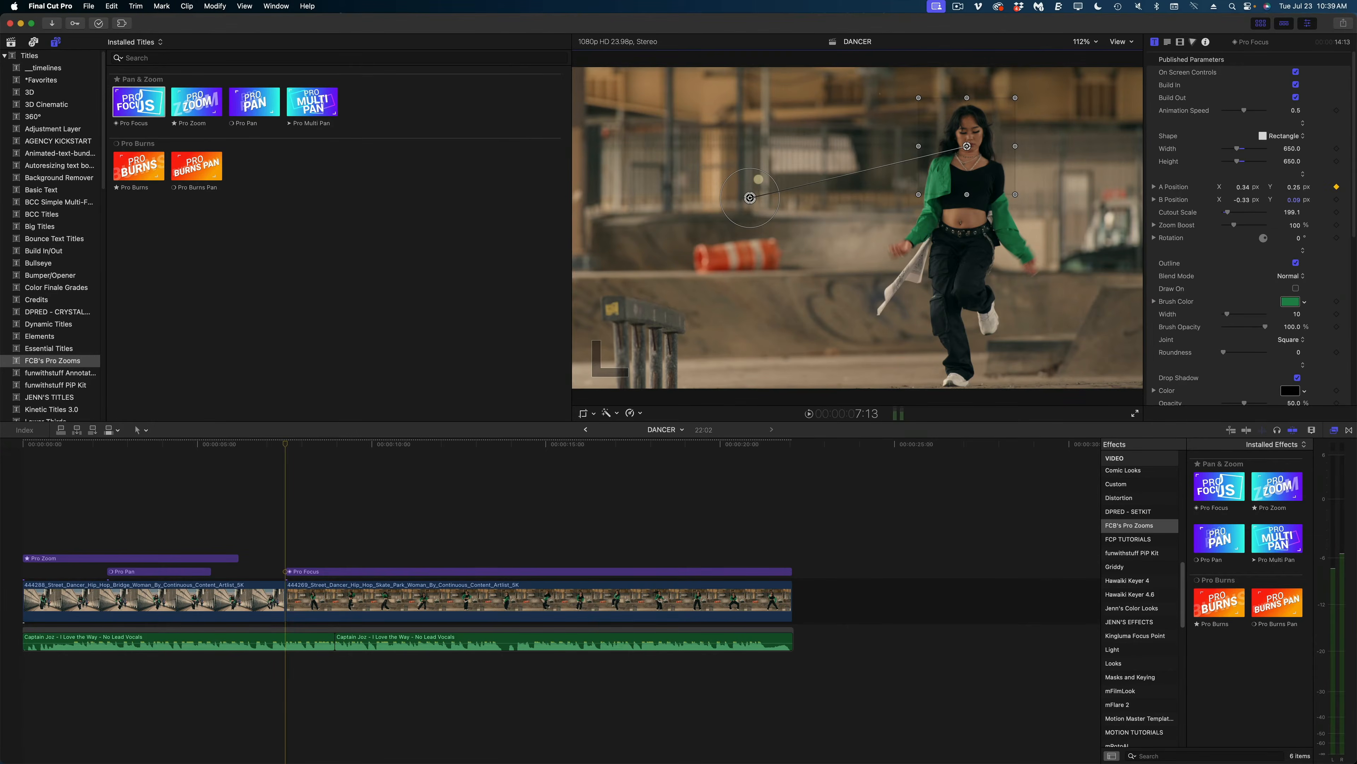
key(space)
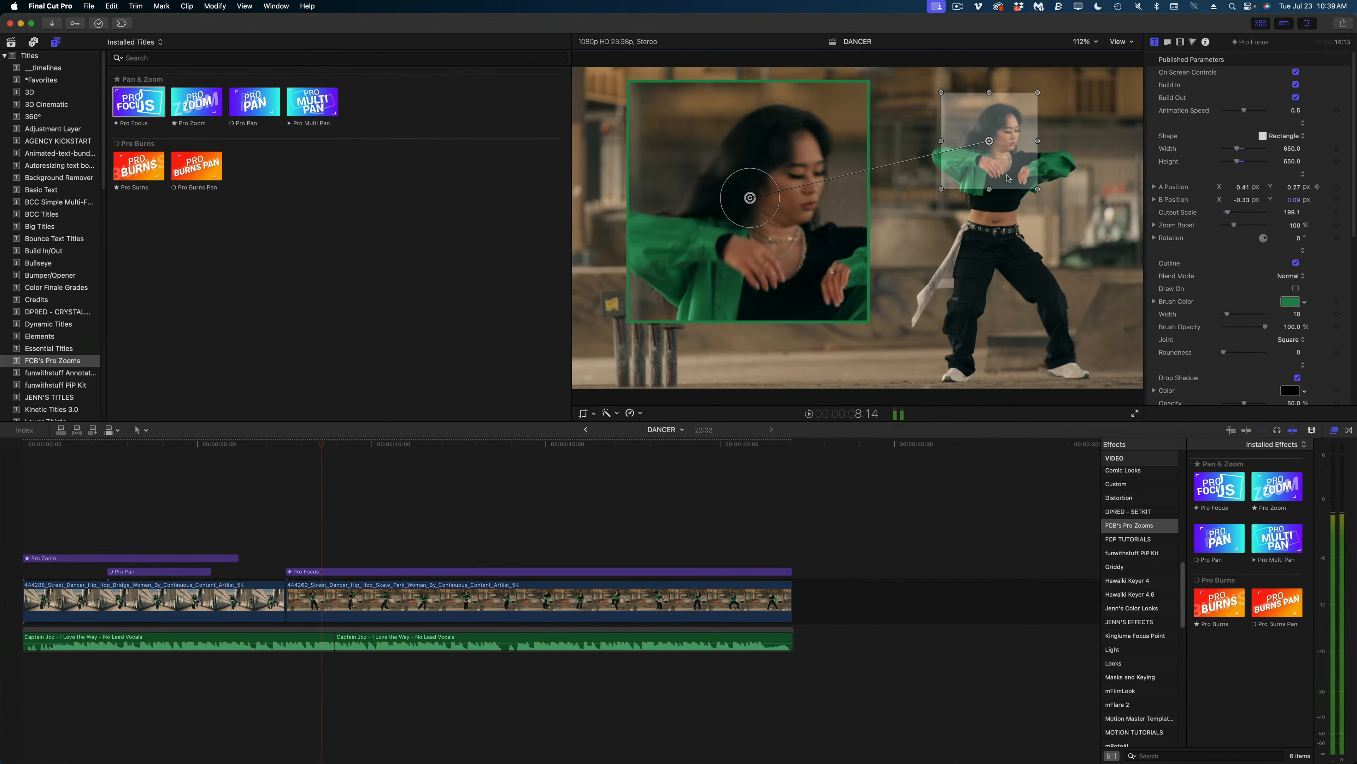
Step: Advance the playhead frame by frame and keyframe the Pro Focus source further left in the frame to follow the dancer's head
key(Right)
key(Right)
key(Right)
key(Right)
key(Right)
key(Right)
key(Right)
key(Right)
key(Right)
key(Right)
key(Right)
key(Right)
key(Right)
key(Right)
key(Right)
key(Right)
key(Right)
key(Right)
key(Right)
key(Right)
drag(1009, 178, 911, 186)
Step: Advance through more of the skate park clip and keyframe the source further right over the dancer's head
key(Right)
key(Right)
key(Right)
key(Right)
key(Right)
key(Right)
key(Right)
key(Right)
key(Right)
key(Right)
key(Right)
key(Right)
key(Right)
key(Right)
key(Right)
key(Right)
key(Right)
key(Right)
key(Right)
key(Right)
key(Right)
key(Right)
key(Right)
key(Right)
key(Right)
key(Right)
key(Right)
key(Right)
key(Right)
drag(584, 294, 688, 289)
Step: Continue frame by frame to 16:03, keeping the source on the dancer's head with an A Position keyframe at X 0.32, Y 0.26
key(Right)
key(Right)
key(Right)
key(Right)
key(Right)
key(Right)
key(Right)
key(Right)
key(Right)
key(Right)
key(Right)
key(Right)
key(Right)
key(Right)
key(Right)
key(Right)
key(Right)
key(Right)
key(Right)
key(Right)
key(Right)
key(Right)
key(Right)
key(Right)
key(Right)
key(Right)
key(Right)
key(Right)
key(Right)
key(Right)
key(Right)
key(Right)
key(Right)
key(Right)
key(Right)
key(Right)
key(Right)
key(Right)
key(Right)
key(Right)
key(Right)
key(Right)
key(Right)
key(Right)
key(Right)
key(Right)
key(Right)
key(Right)
key(Right)
key(Right)
key(Right)
key(Right)
key(Right)
key(Right)
key(Right)
key(Right)
key(Right)
key(Right)
key(Right)
key(Right)
key(Right)
key(Right)
key(Right)
key(Right)
key(Right)
key(Right)
key(Right)
key(Right)
key(Right)
key(Right)
key(Right)
key(Right)
key(Right)
key(Right)
key(Right)
key(Right)
key(Right)
key(Right)
key(Right)
key(Right)
key(Right)
key(Right)
key(Right)
key(Right)
key(Right)
key(Right)
key(Right)
key(Right)
key(Right)
key(Right)
key(Right)
key(Right)
key(Right)
key(Right)
key(Right)
key(Right)
key(Right)
key(Right)
key(Right)
key(Right)
key(Right)
key(Right)
key(Right)
key(Right)
key(Right)
key(Right)
key(Right)
key(Right)
key(Right)
key(Right)
key(Right)
key(Right)
key(Right)
key(Right)
key(Right)
key(Right)
key(Right)
key(Right)
key(Right)
key(Right)
key(Right)
key(Right)
key(Right)
key(Right)
key(Right)
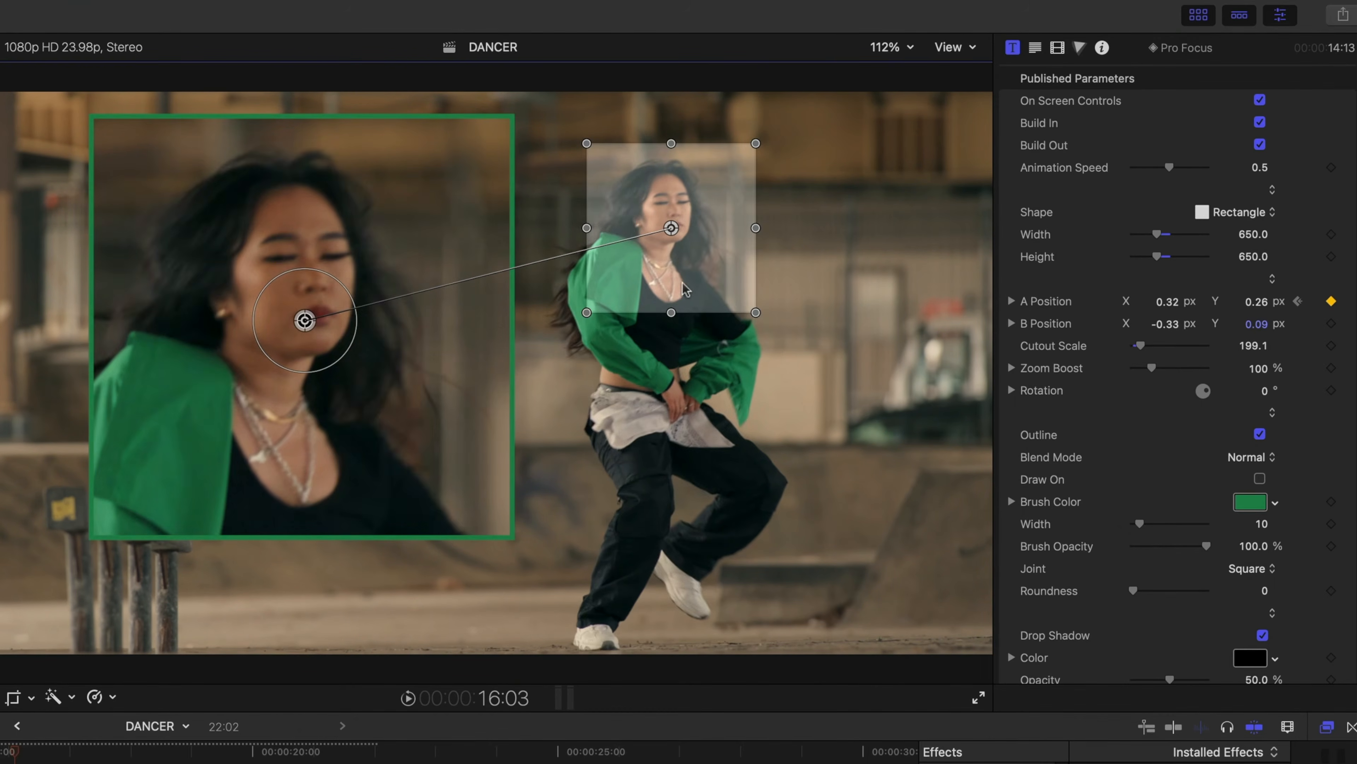
Step: Advance twelve frames from 16:03 and move the Pro Focus source further right and slightly lower in the frame
key(Right)
key(Right)
key(Right)
key(Right)
key(Right)
key(Right)
key(Right)
key(Right)
key(Right)
key(Right)
key(Right)
key(Right)
drag(713, 240, 794, 266)
Step: Step frame by frame through more of the skate park clip to check how the source follows the dancer
key(Right)
key(Right)
key(Right)
key(Right)
key(Right)
key(Right)
key(Right)
key(Right)
key(Right)
key(Right)
key(Right)
key(Right)
key(Right)
key(Right)
key(Right)
key(Right)
key(Right)
key(Right)
key(Right)
key(Right)
key(Right)
key(Right)
key(Right)
key(Right)
key(Right)
key(Right)
key(Right)
key(Right)
key(Right)
key(Right)
key(Right)
key(Right)
key(Right)
key(Right)
key(Right)
key(Right)
key(Right)
key(Right)
key(Right)
key(Right)
key(Right)
key(Right)
key(Right)
key(Right)
key(Right)
key(Right)
key(Right)
key(Right)
key(Right)
key(Right)
key(Right)
key(Right)
key(Right)
key(Right)
key(Right)
key(Right)
key(Right)
key(Right)
key(Right)
key(Right)
key(Right)
key(Right)
key(Right)
key(Right)
key(Right)
key(Right)
key(Right)
key(Right)
key(Right)
key(Right)
key(Right)
key(Right)
key(Right)
key(Right)
key(Right)
key(Right)
key(Right)
key(Right)
key(Right)
key(Right)
key(Right)
key(Right)
key(Right)
key(Right)
key(Right)
key(Right)
key(Right)
key(Right)
key(Right)
key(Right)
key(Right)
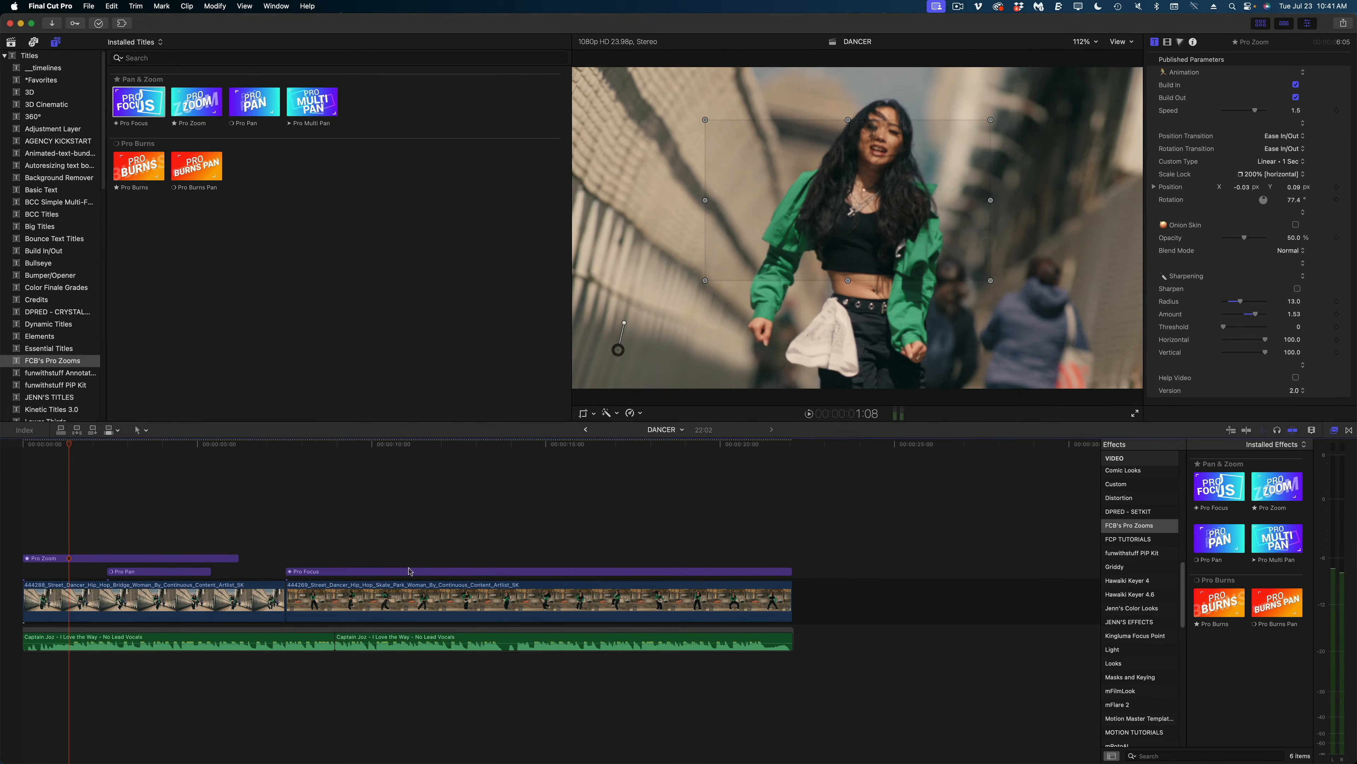
Step: Replace the Pro Focus title over the skate park clip with Pro Multi Pan and shorten it to 1:01
click(411, 571)
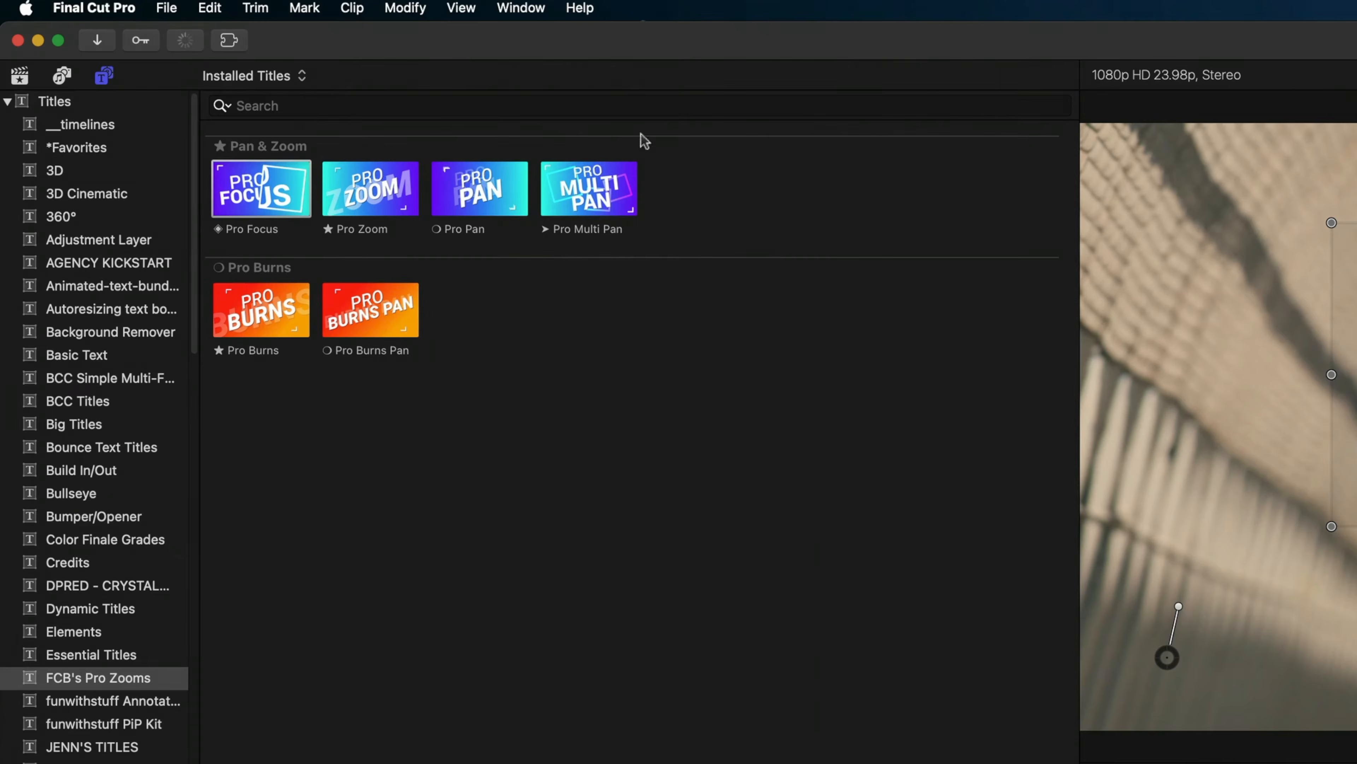
drag(587, 196, 543, 514)
drag(1190, 507, 603, 507)
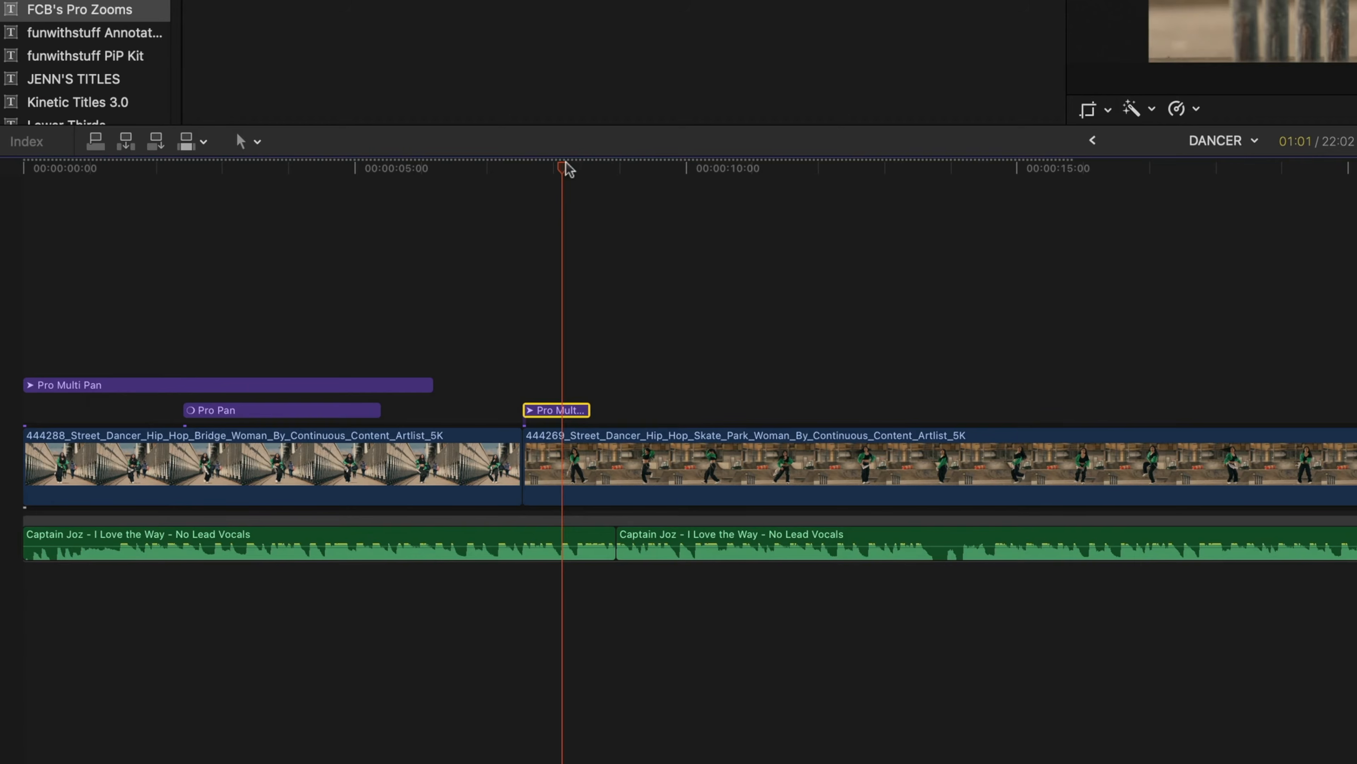
Step: Move the title's point B to X -0.78, Y -0.31 and play the Pro Multi Pan move
drag(564, 165, 590, 170)
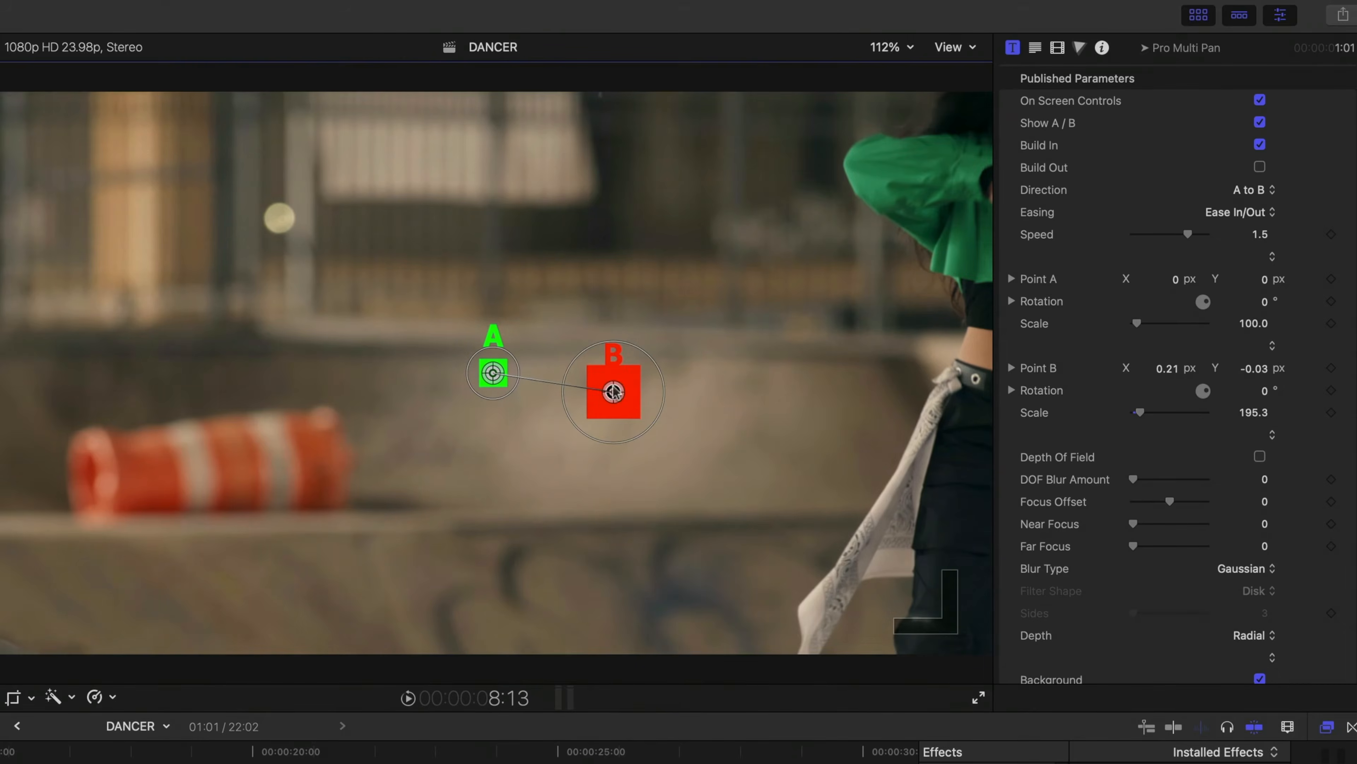
drag(606, 388, 53, 544)
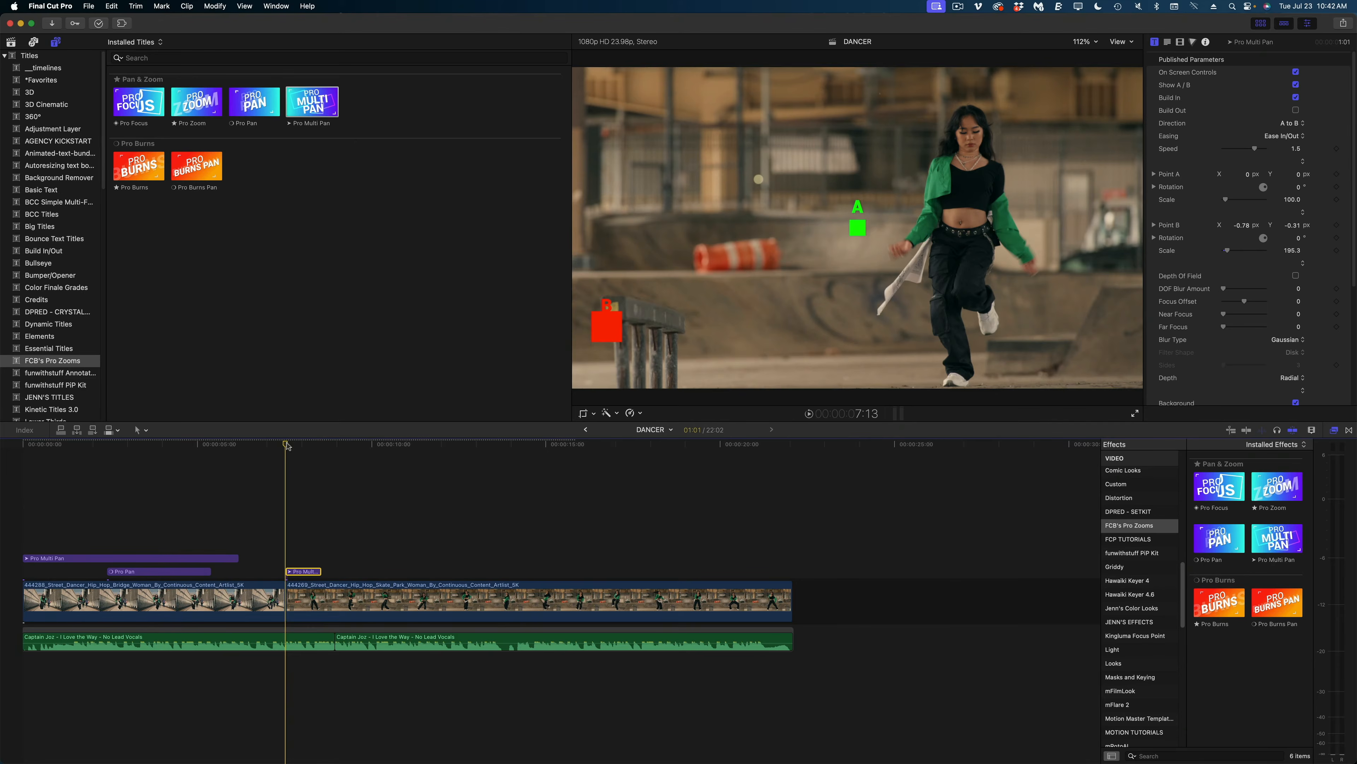
key(space)
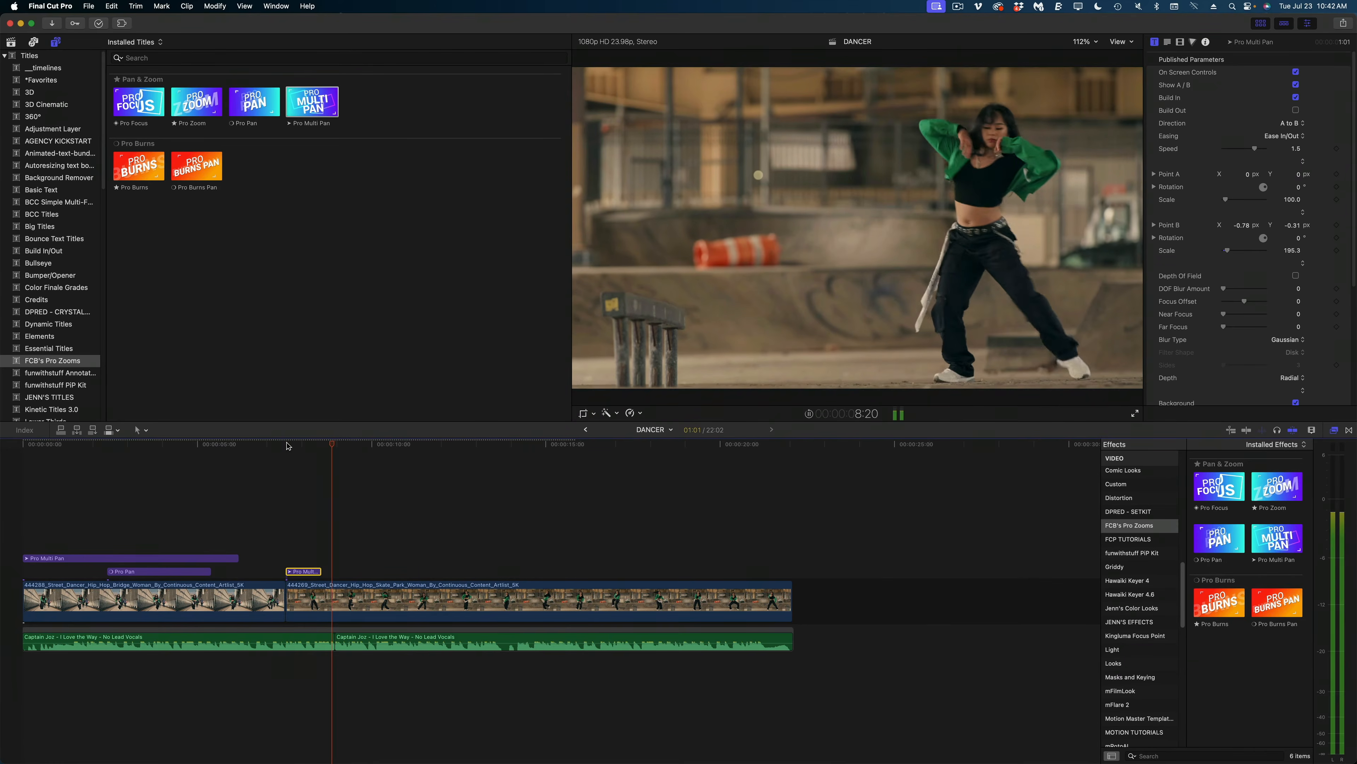
click(287, 445)
key(space)
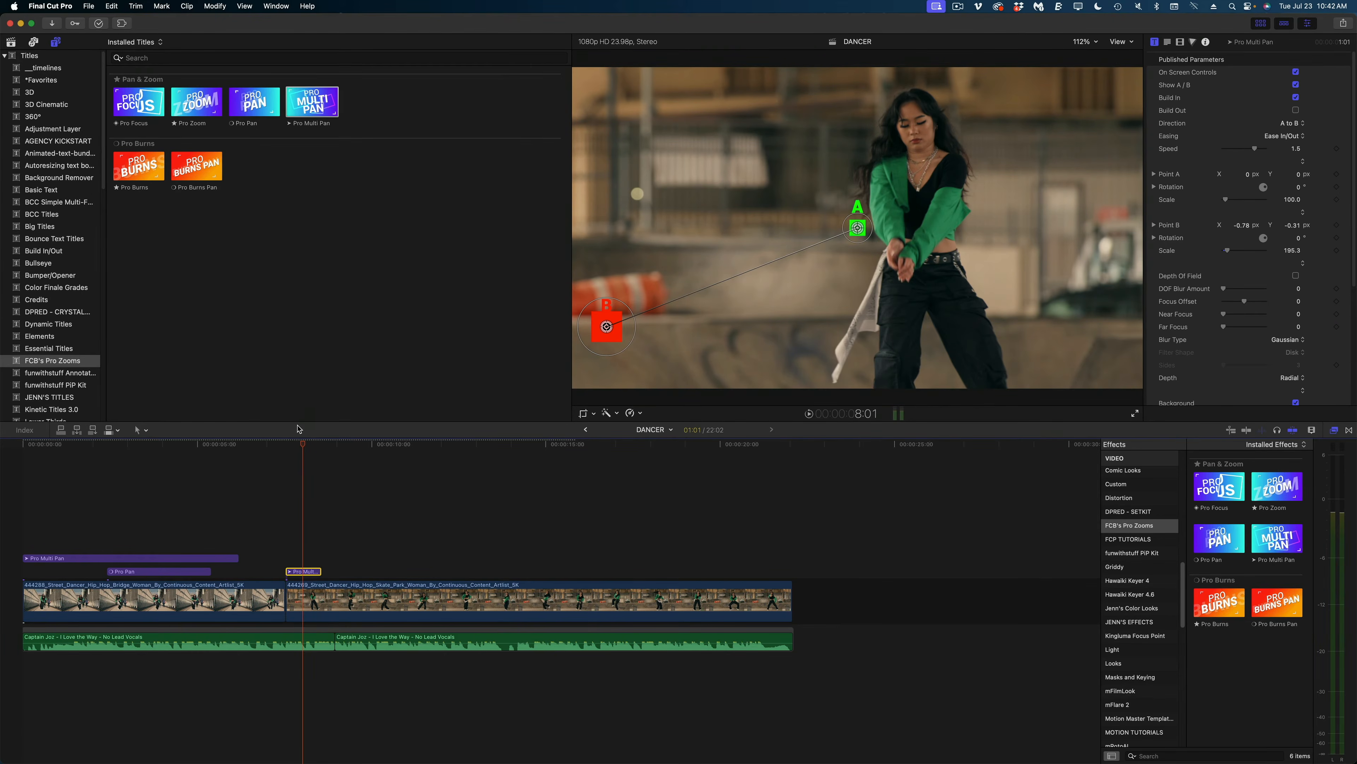
Step: Put the Pro Multi Pan title in a storyline and add a copy of it directly after the original
key(super+g)
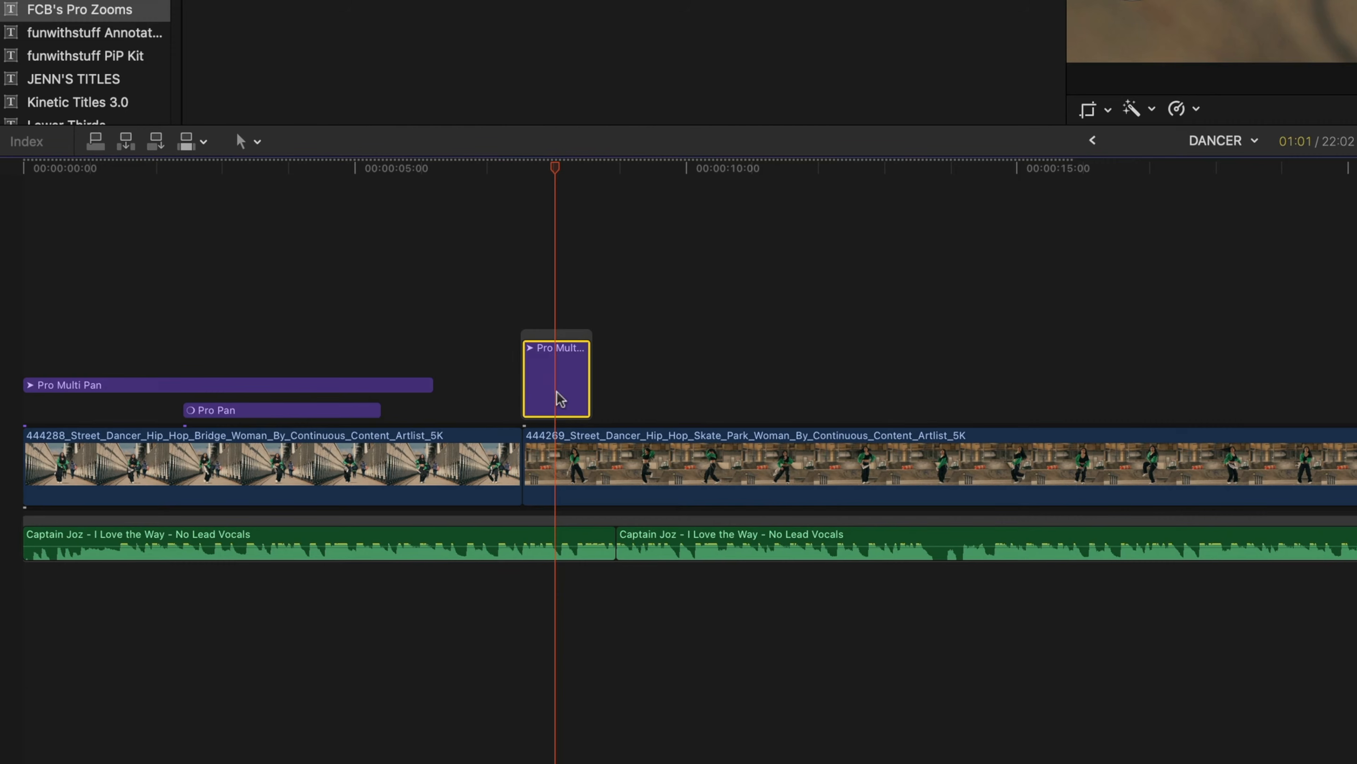
drag(571, 395, 632, 399)
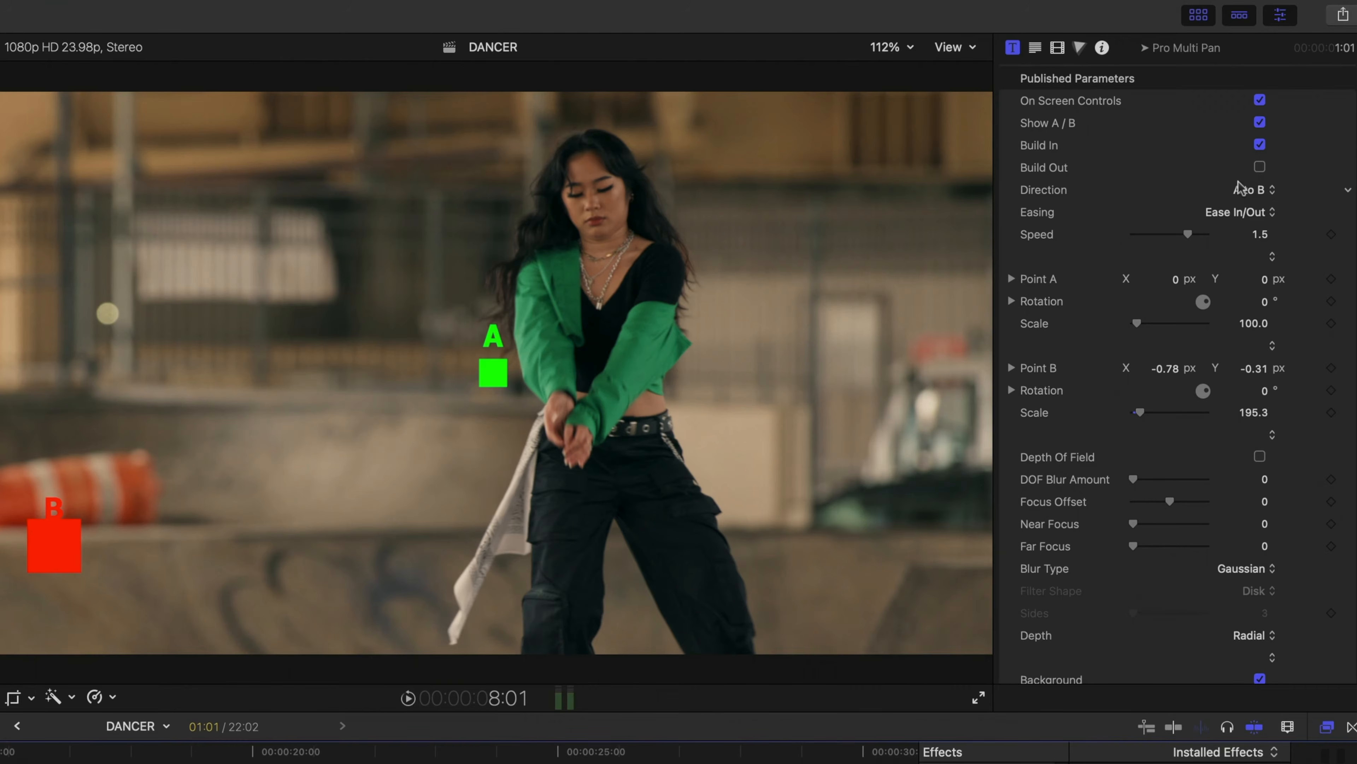
Step: Set the second title's Direction to B to A and play the two titles back to back
click(1253, 192)
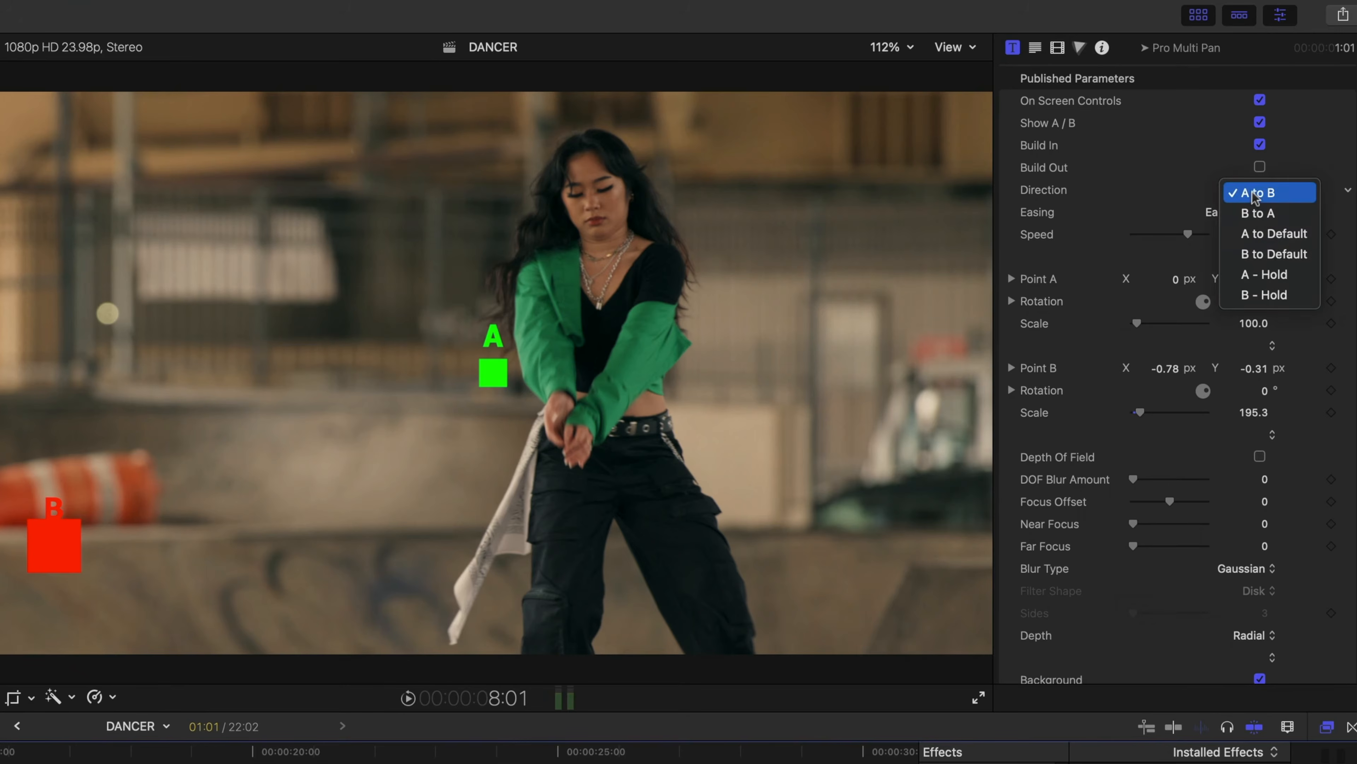
click(1255, 207)
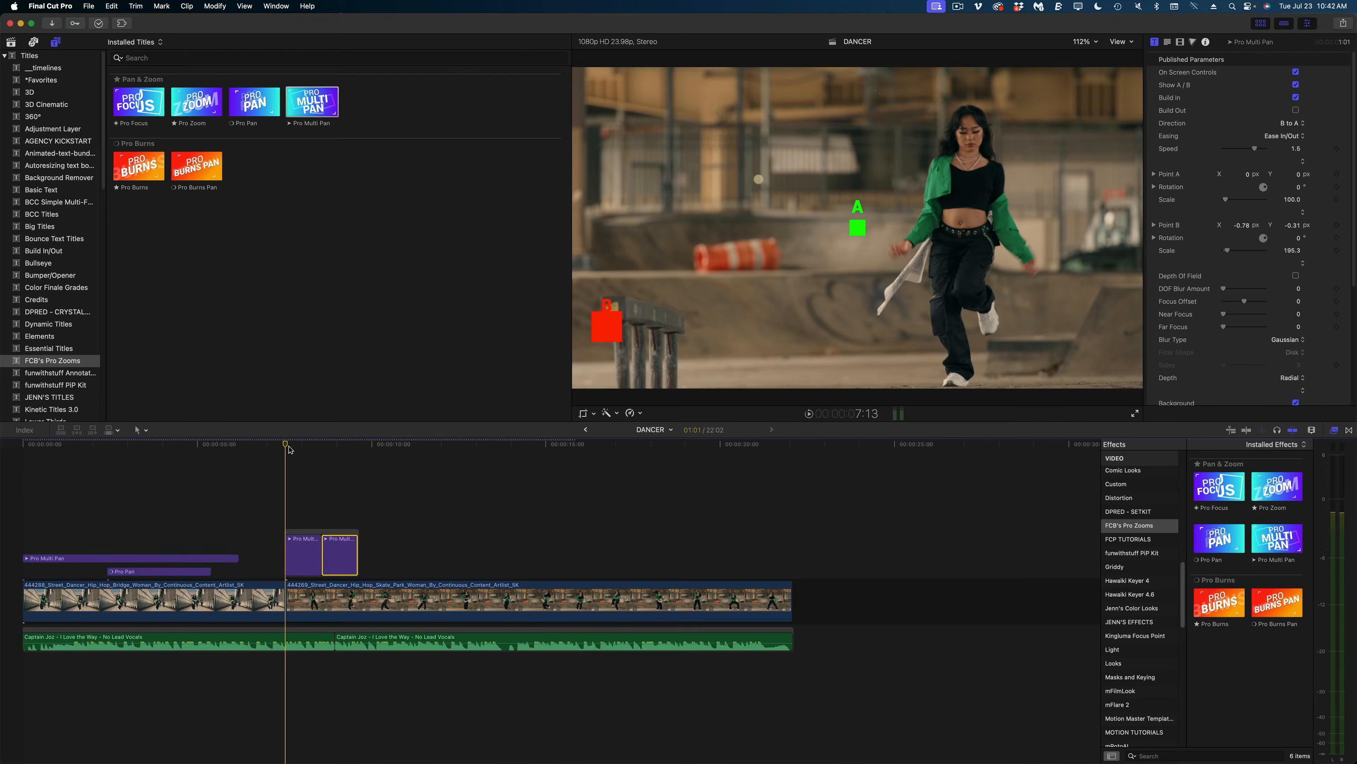
key(space)
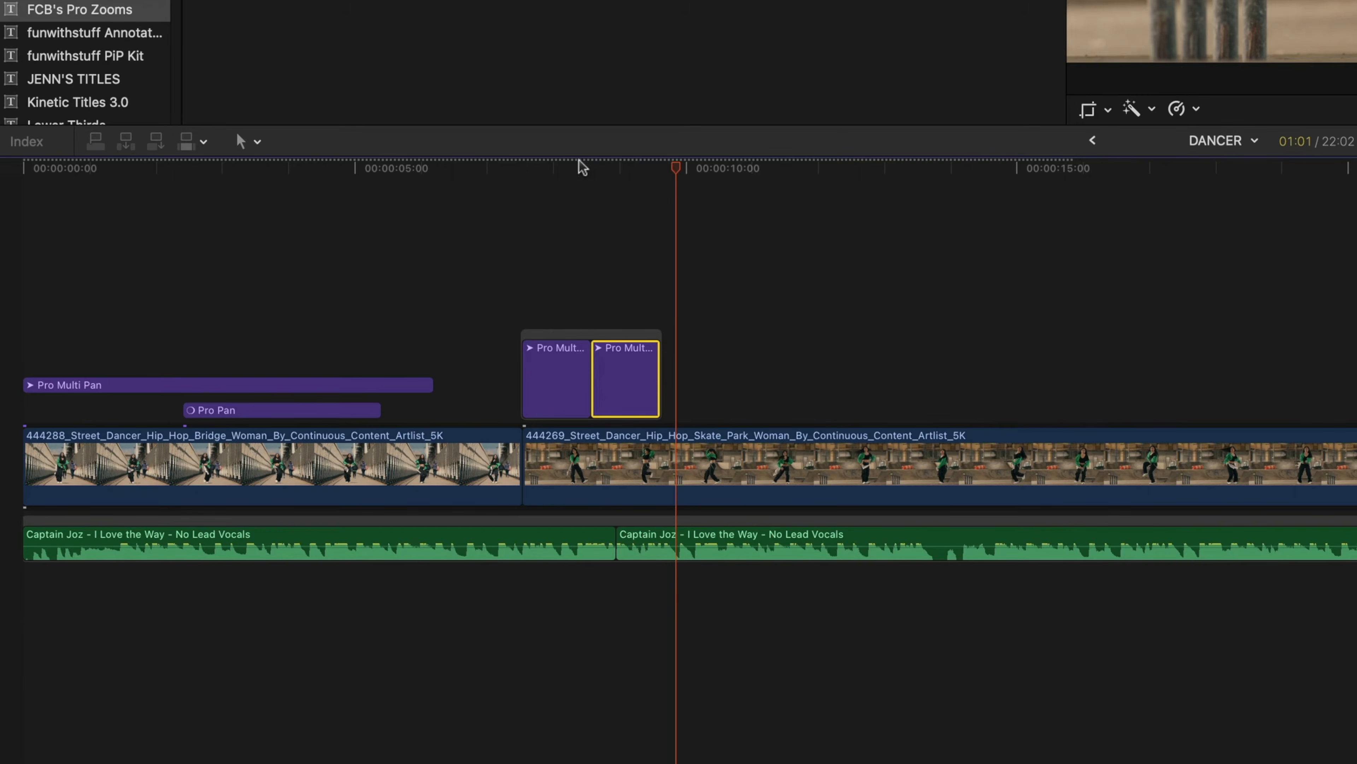
Step: At the end of the second title, move point A to X -0.29, Y 0.79 and set its scale to 246.2
click(645, 170)
key(Left)
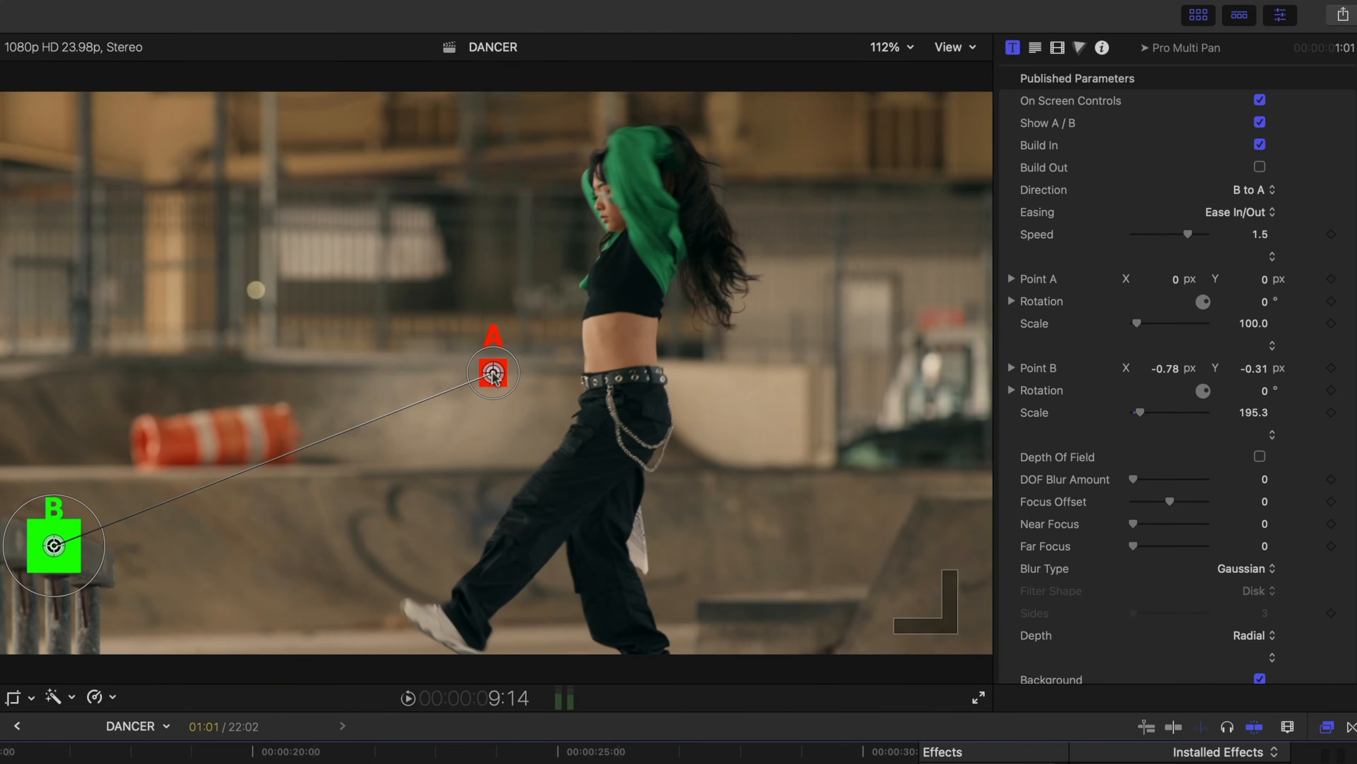
drag(485, 396, 470, 452)
drag(494, 372, 332, 1)
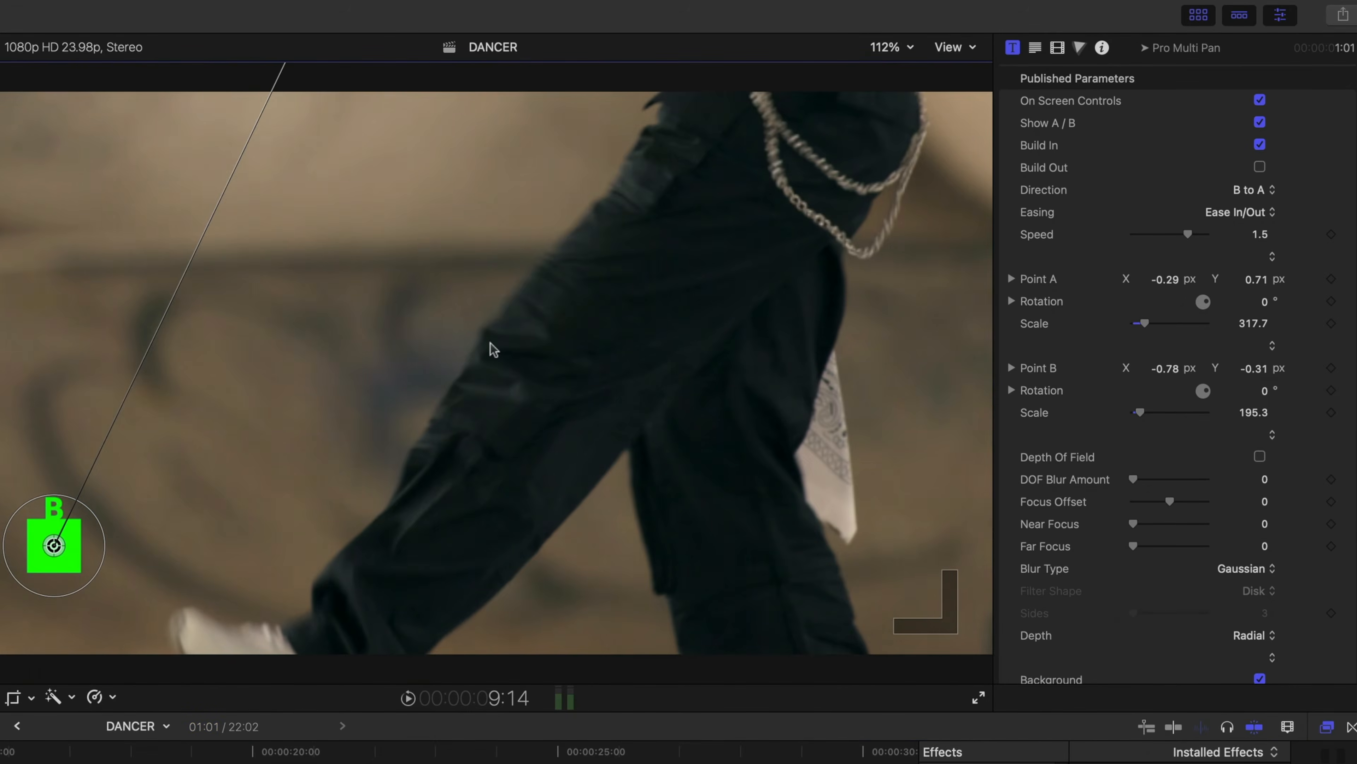
key(super+minus)
drag(420, 194, 420, 174)
drag(421, 211, 422, 202)
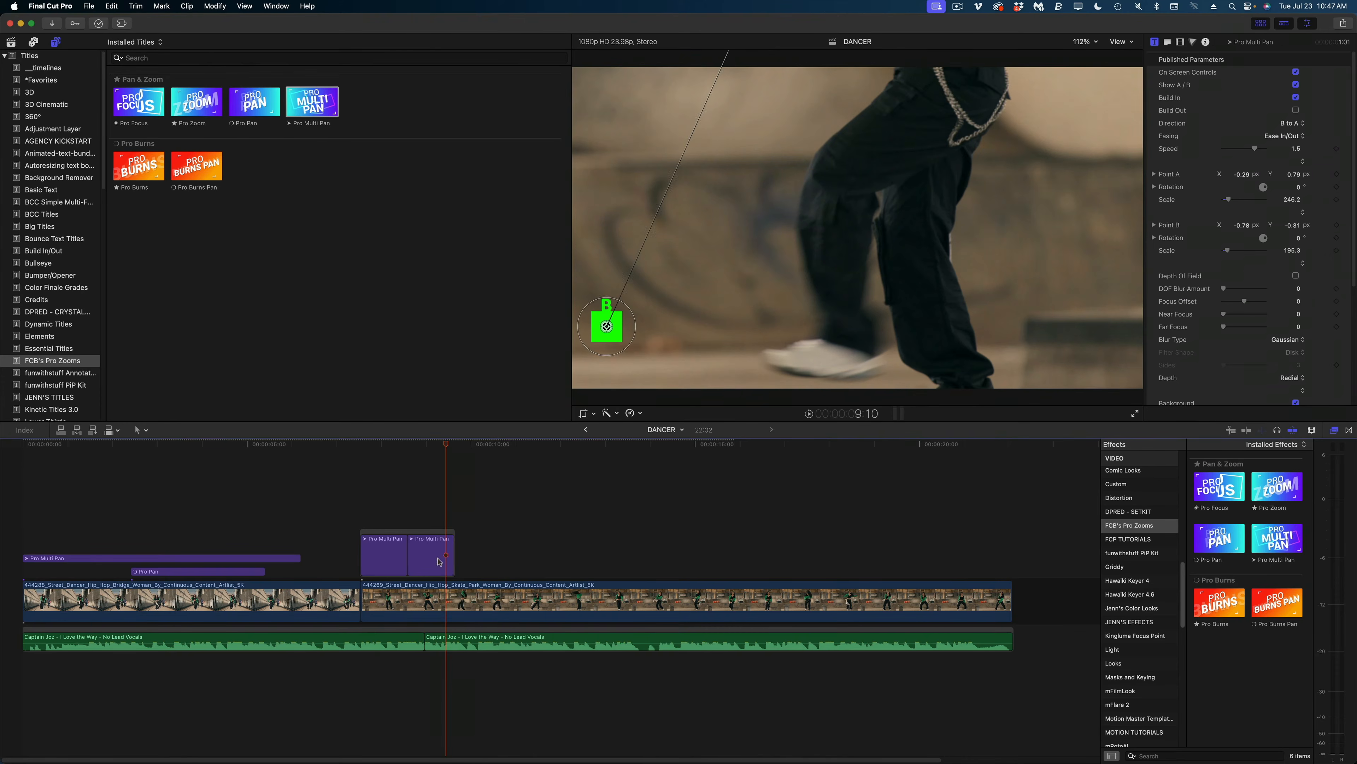
Step: Append a third Pro Multi Pan copy to the storyline and set its Direction to A to B
click(470, 556)
click(457, 444)
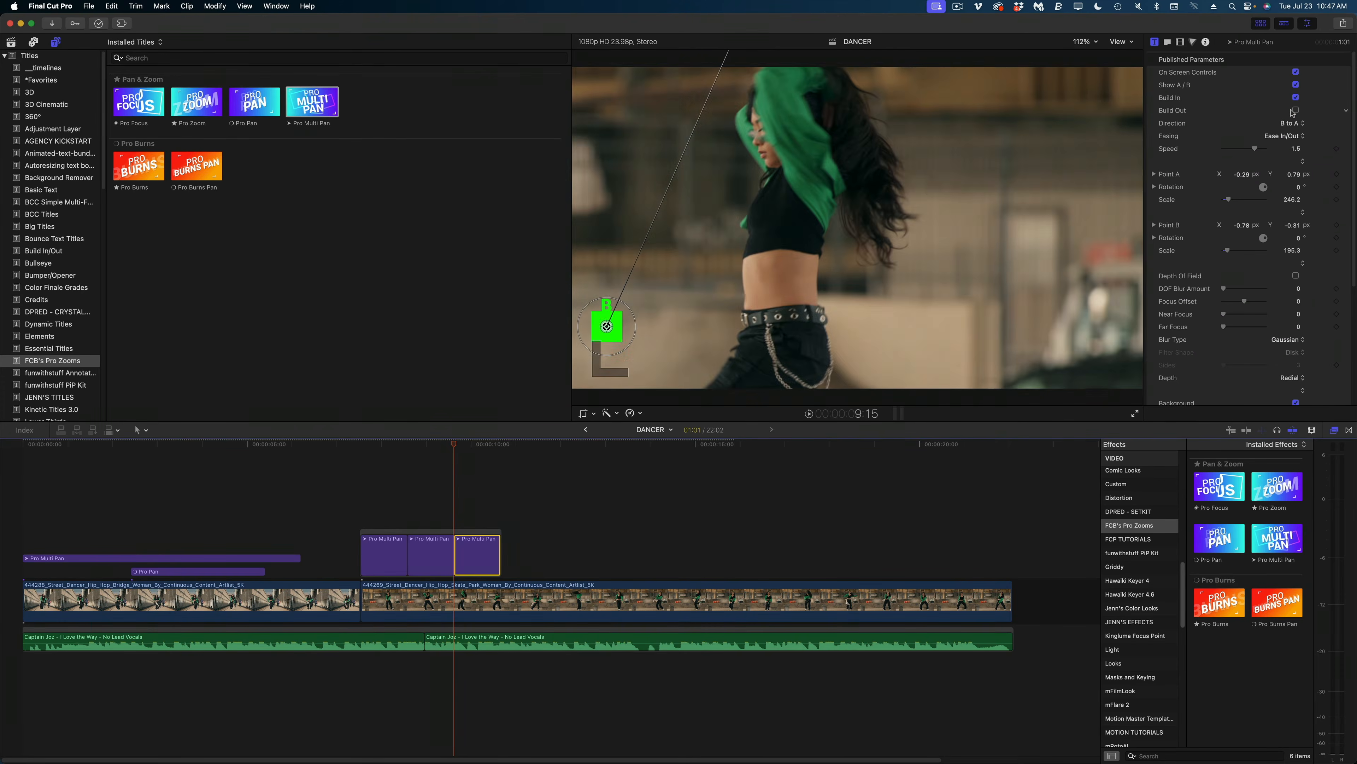
click(1293, 123)
click(1291, 111)
Step: At the last frame of the third title, move point B to near the centre of the frame and check the transition
drag(455, 444, 501, 444)
key(Left)
key(super+minus)
drag(745, 272, 857, 235)
click(441, 443)
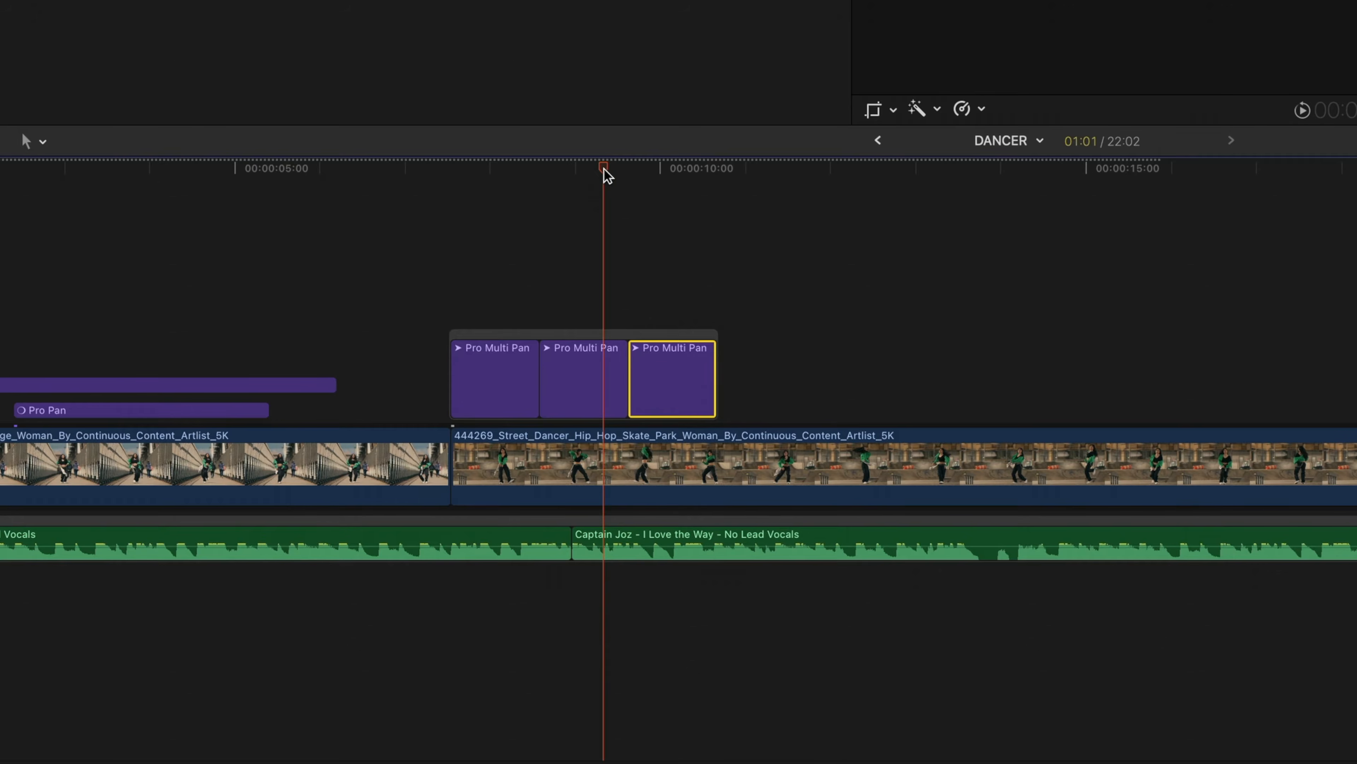
Step: Lengthen the third title to 1:09 and append a copy of it as the fourth title in the storyline
drag(603, 168, 739, 168)
drag(716, 375, 805, 360)
click(800, 168)
drag(800, 168, 851, 169)
key(Down)
key(Left)
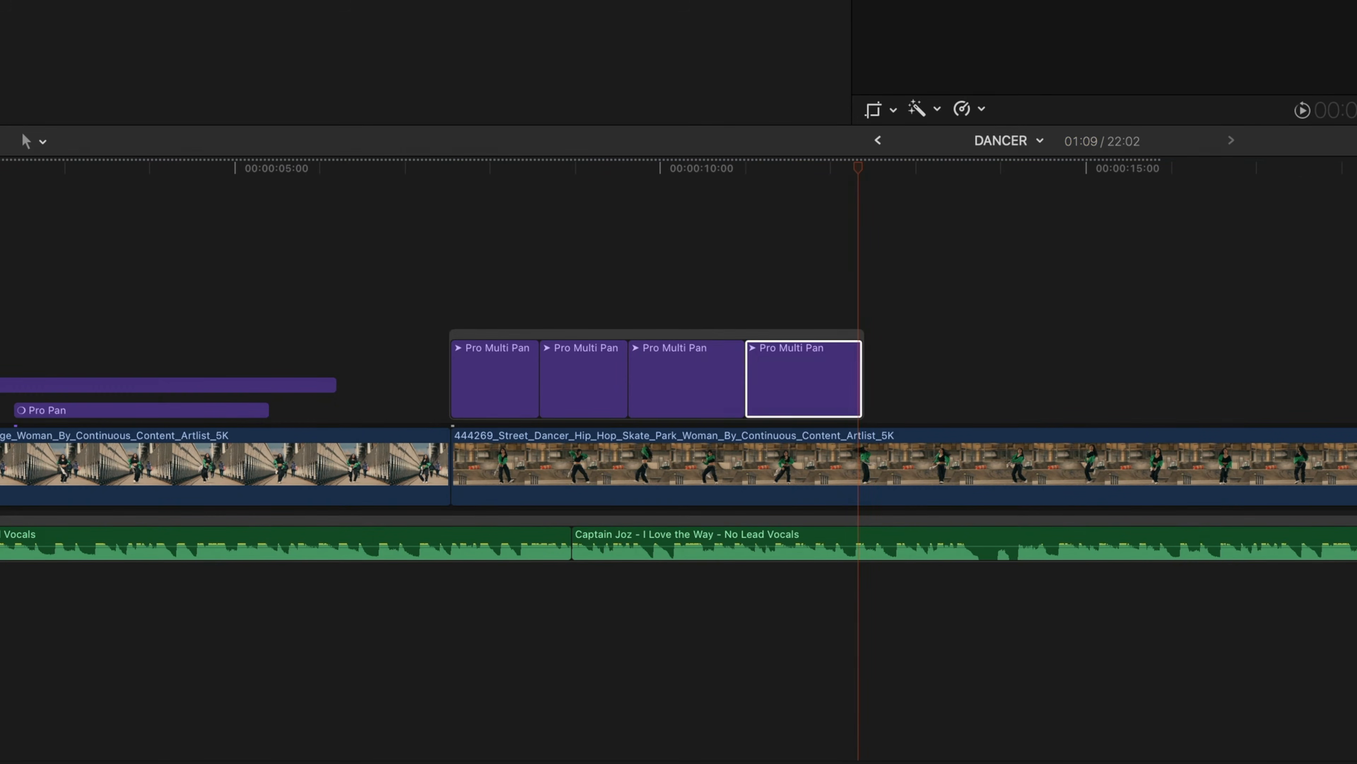
Step: Append a fifth Pro Multi Pan copy and set its Direction to A to B
click(555, 558)
drag(554, 557, 615, 557)
key(Down)
click(1291, 123)
click(1290, 111)
Step: At the last frame of the fifth title, move point B to X -0.92, Y -0.06
key(Down)
key(Left)
drag(859, 208, 725, 236)
drag(913, 258, 962, 285)
Step: Append a sixth Pro Multi Pan copy and set its Direction to B to Default
drag(588, 543, 649, 540)
key(Right)
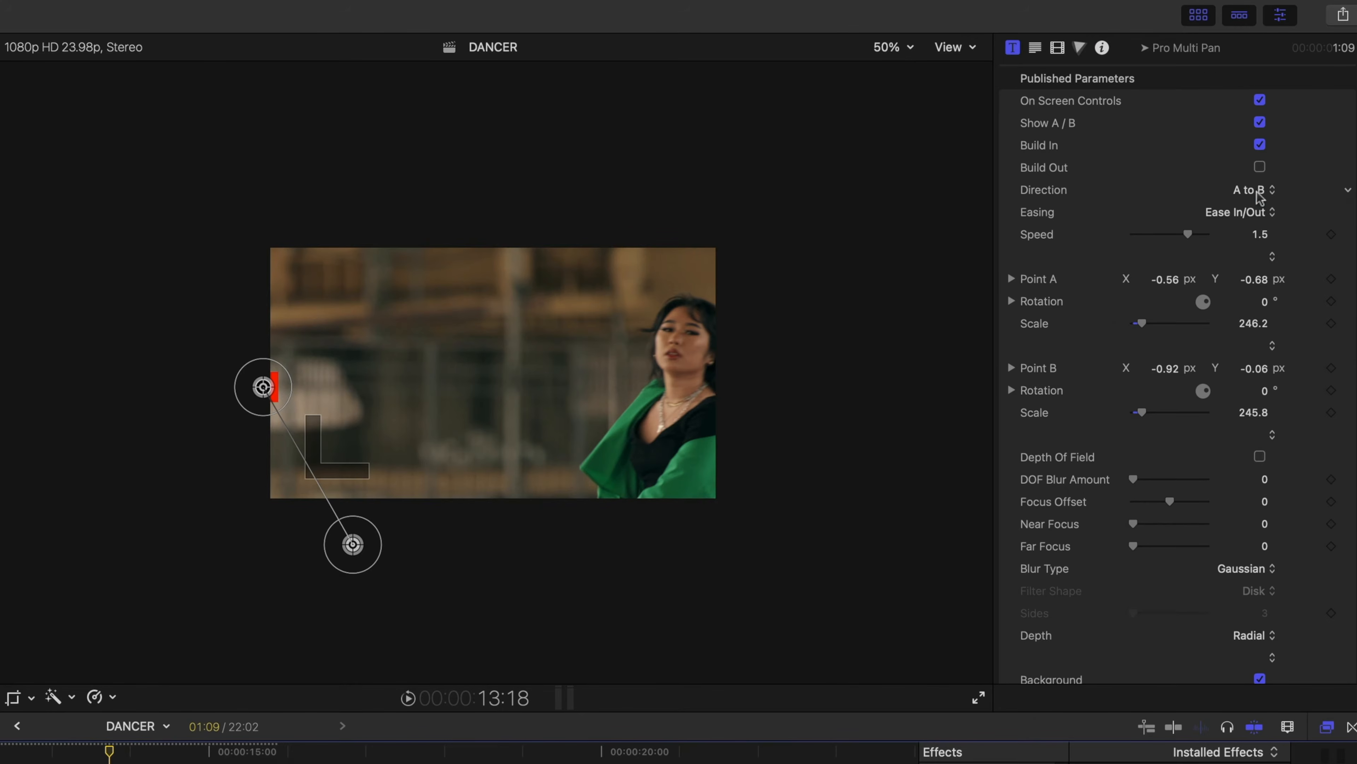
click(1257, 192)
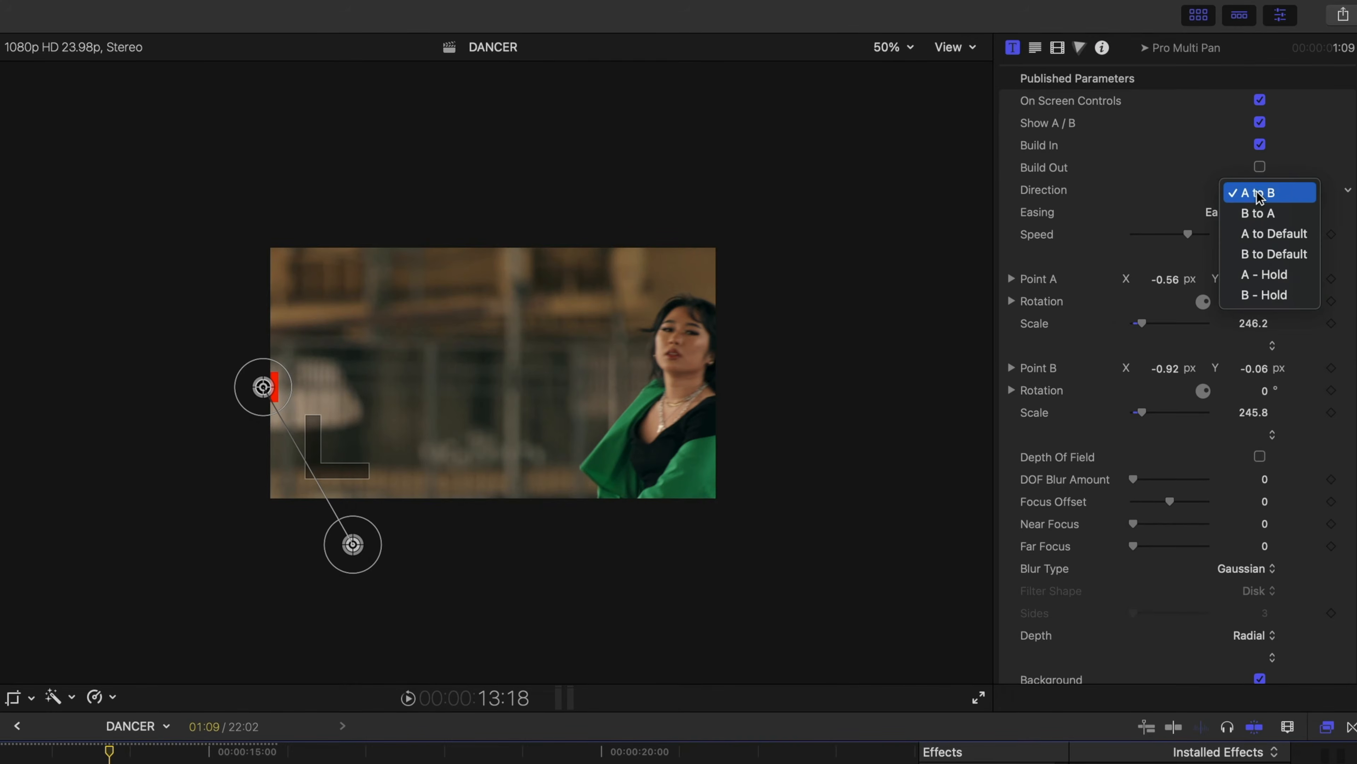
click(1166, 397)
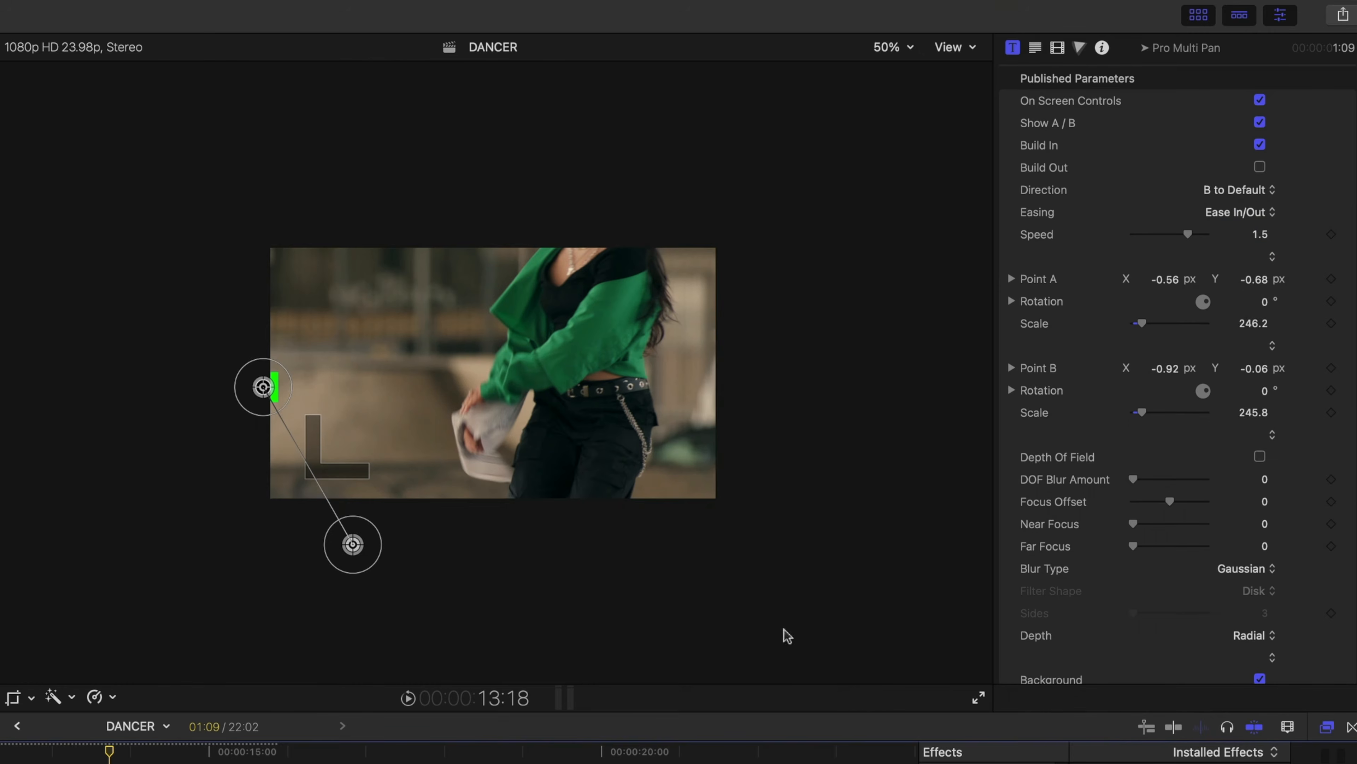
Step: Scrub through the sixth title and turn off its Show A / B labels
drag(164, 751, 219, 753)
click(1259, 122)
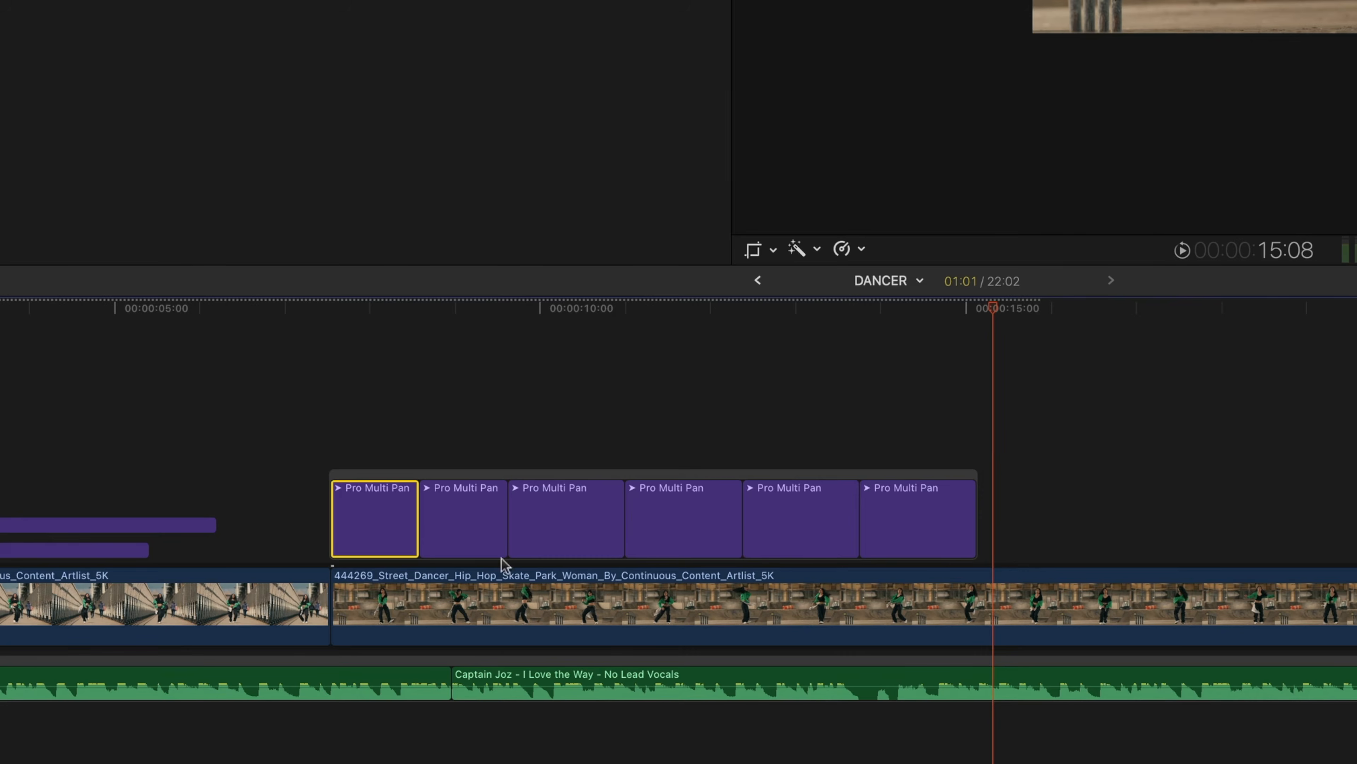
Step: Retime the storyline by lengthening the first, second and fourth Pro Multi Pan titles and shortening the third and fifth
drag(413, 514, 449, 514)
drag(537, 505, 604, 508)
drag(720, 502, 701, 502)
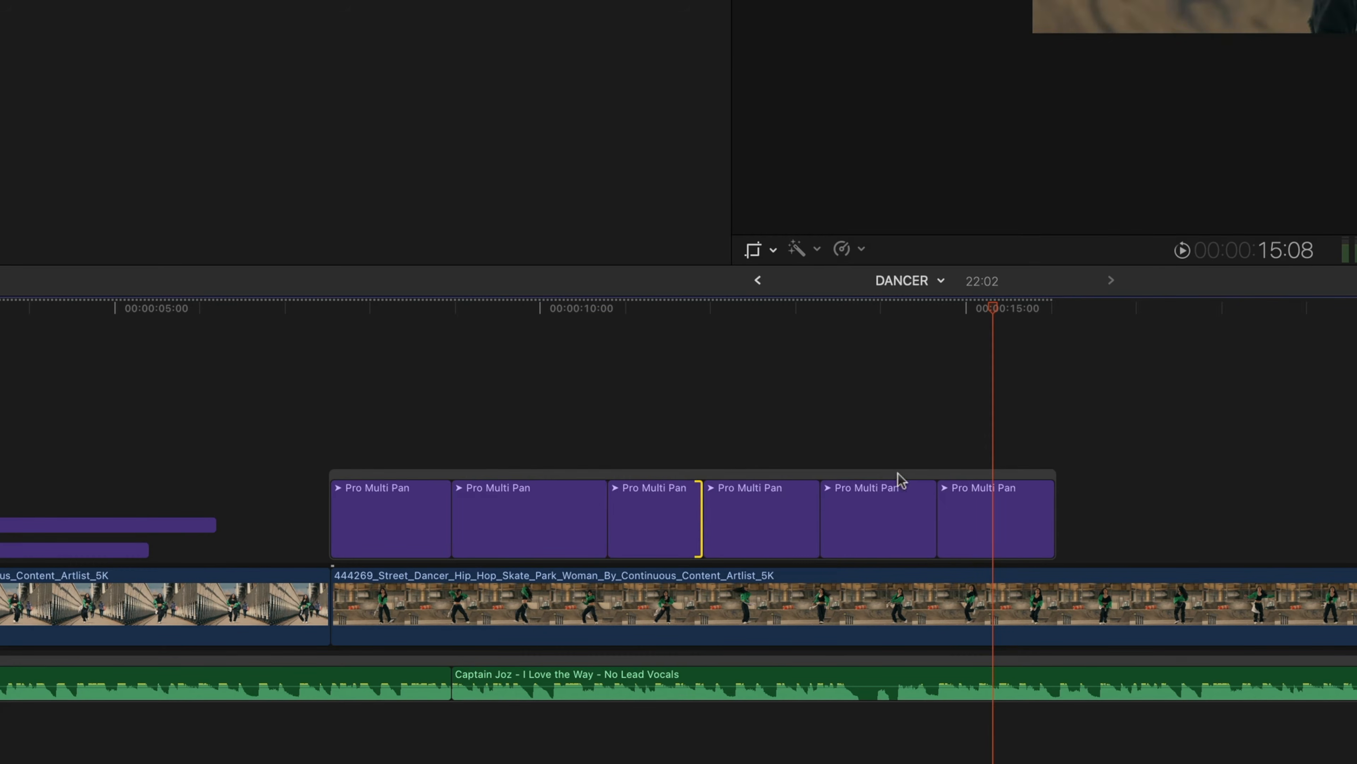
drag(816, 501, 872, 502)
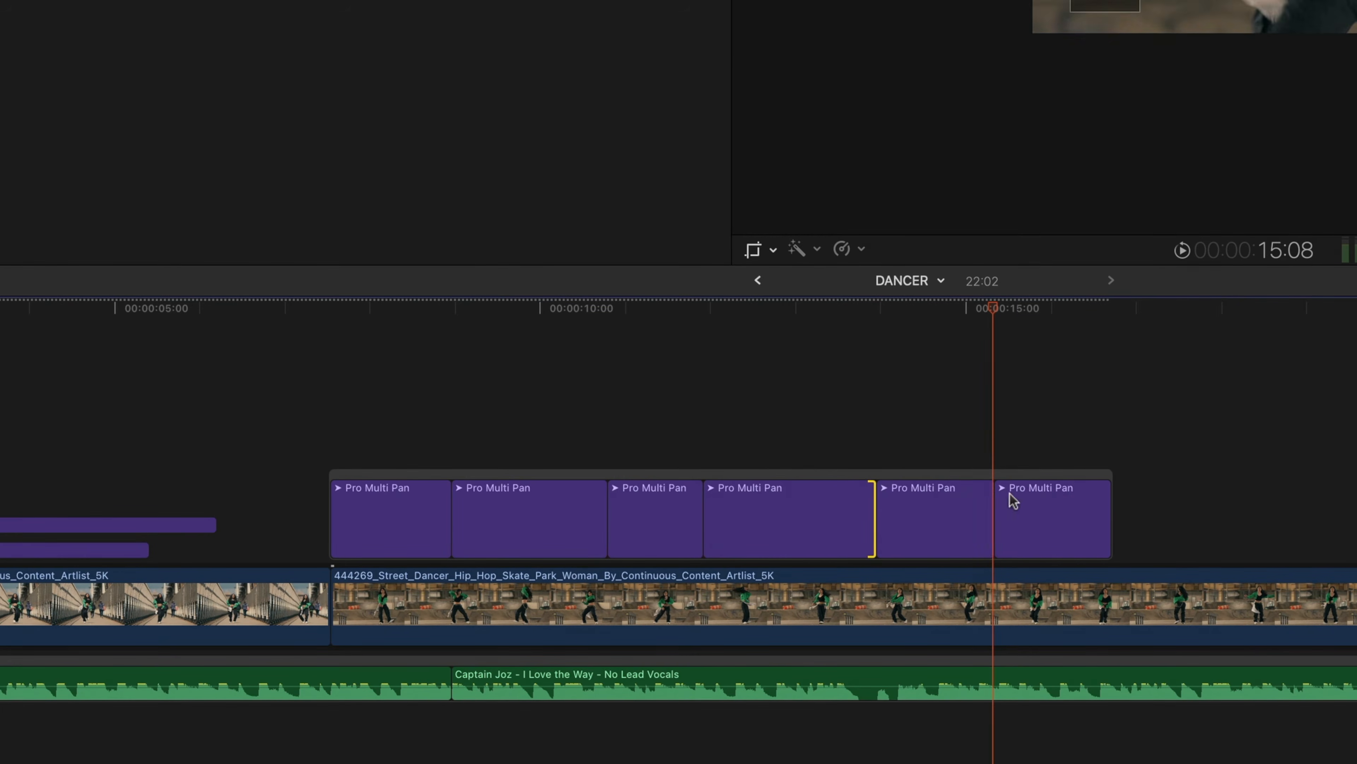
mouse_move(988, 499)
mouse_down()
mouse_move(939, 502)
mouse_move(983, 500)
mouse_up()
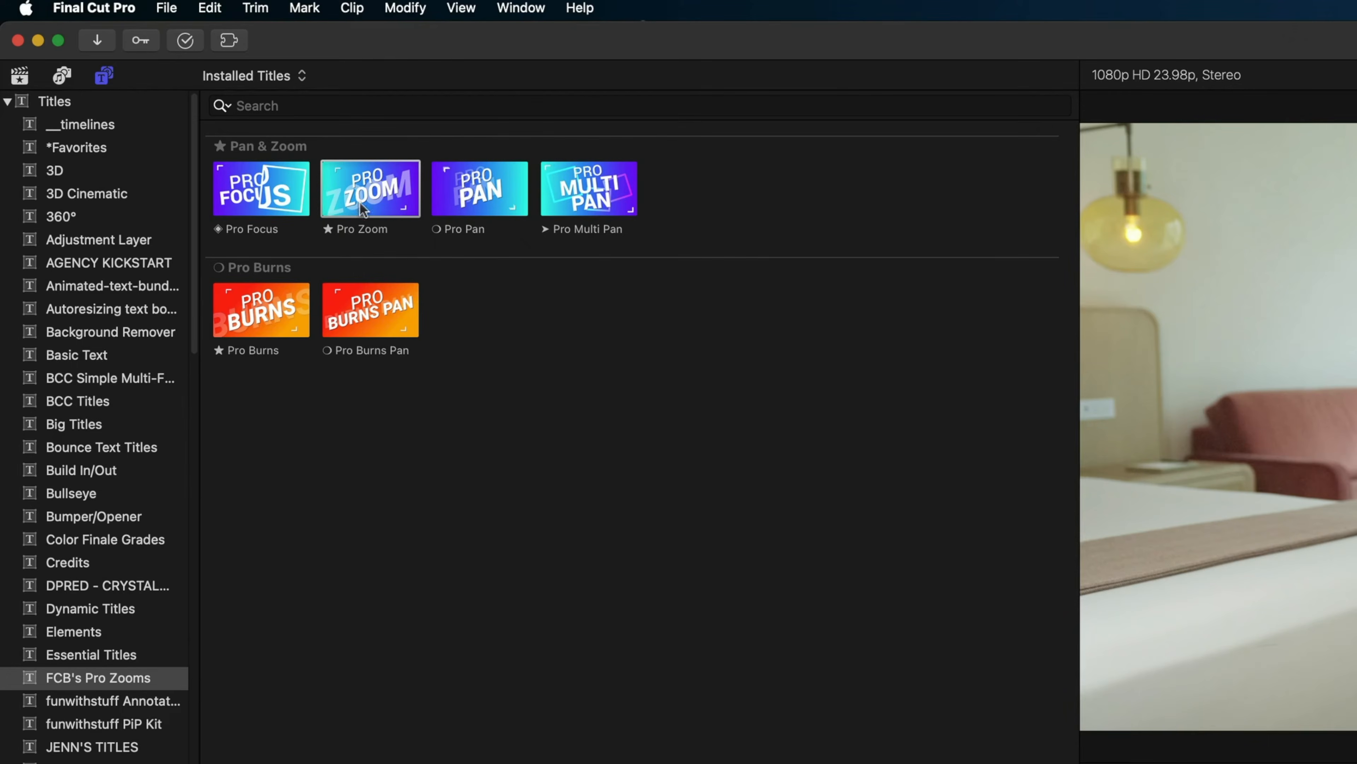
Step: Place a Pro Zoom title, trimmed to 4:05, above the interview clip, with Build In and Build Out off
drag(362, 209, 368, 473)
drag(1355, 507, 835, 507)
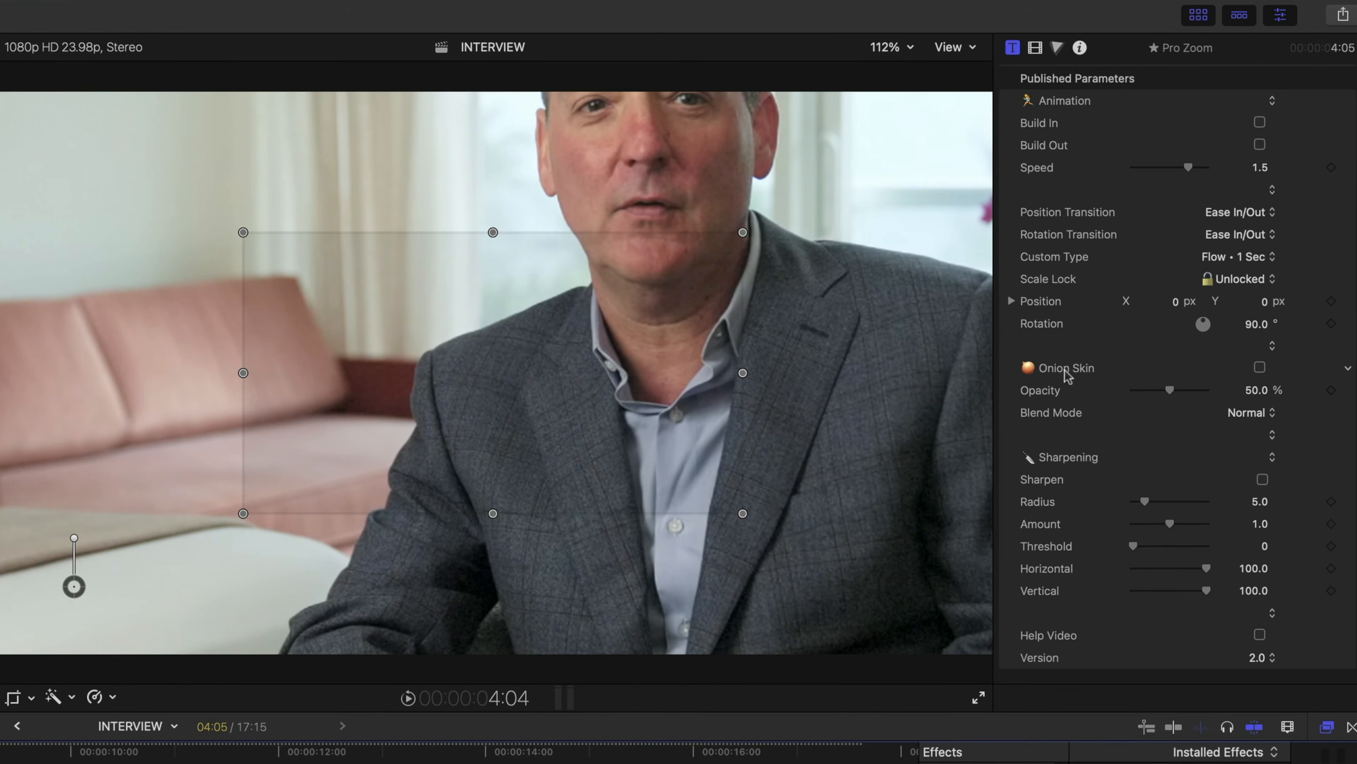
Step: Using a temporary Onion Skin overlay, enlarge the zoom frame and position it around the man's head and chest at X 0.05, Y 0.09
click(1260, 367)
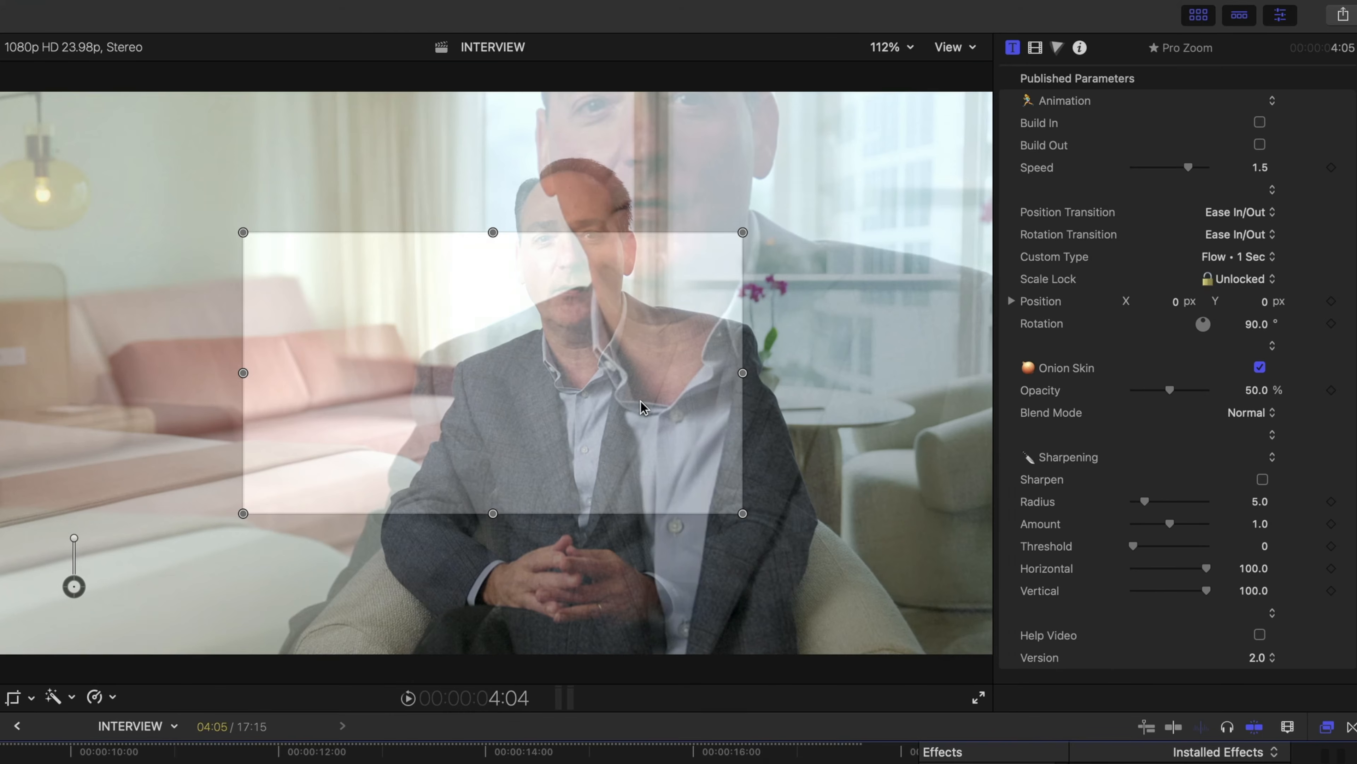
drag(635, 411, 679, 345)
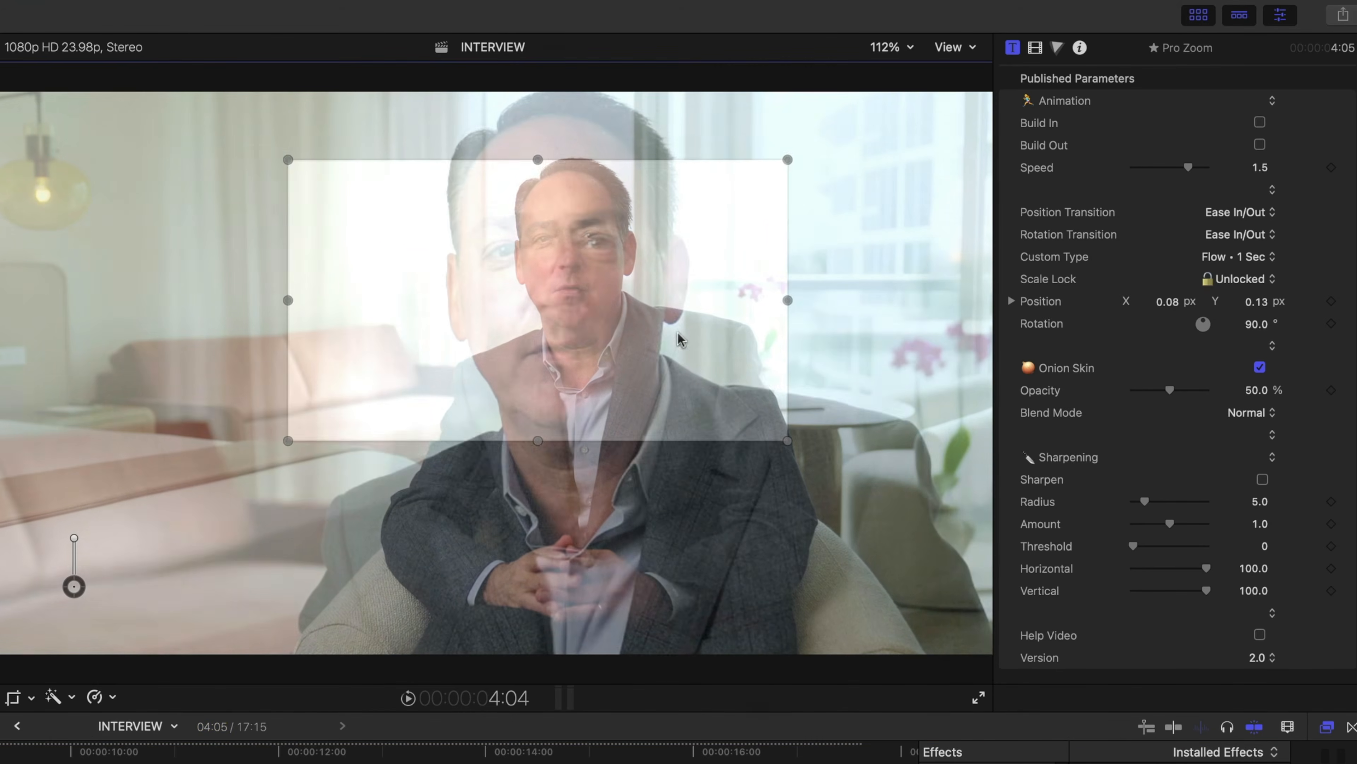
drag(288, 446, 216, 488)
drag(458, 427, 466, 428)
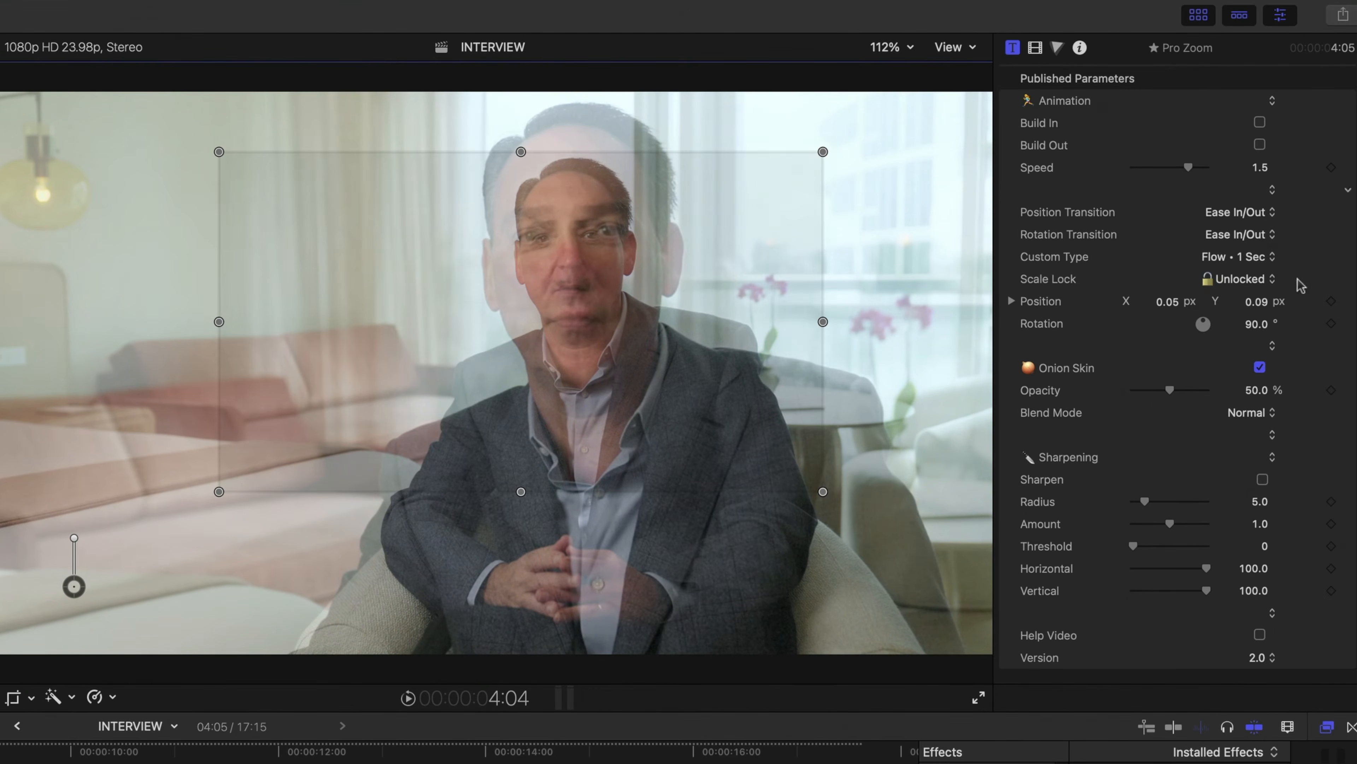
click(1260, 367)
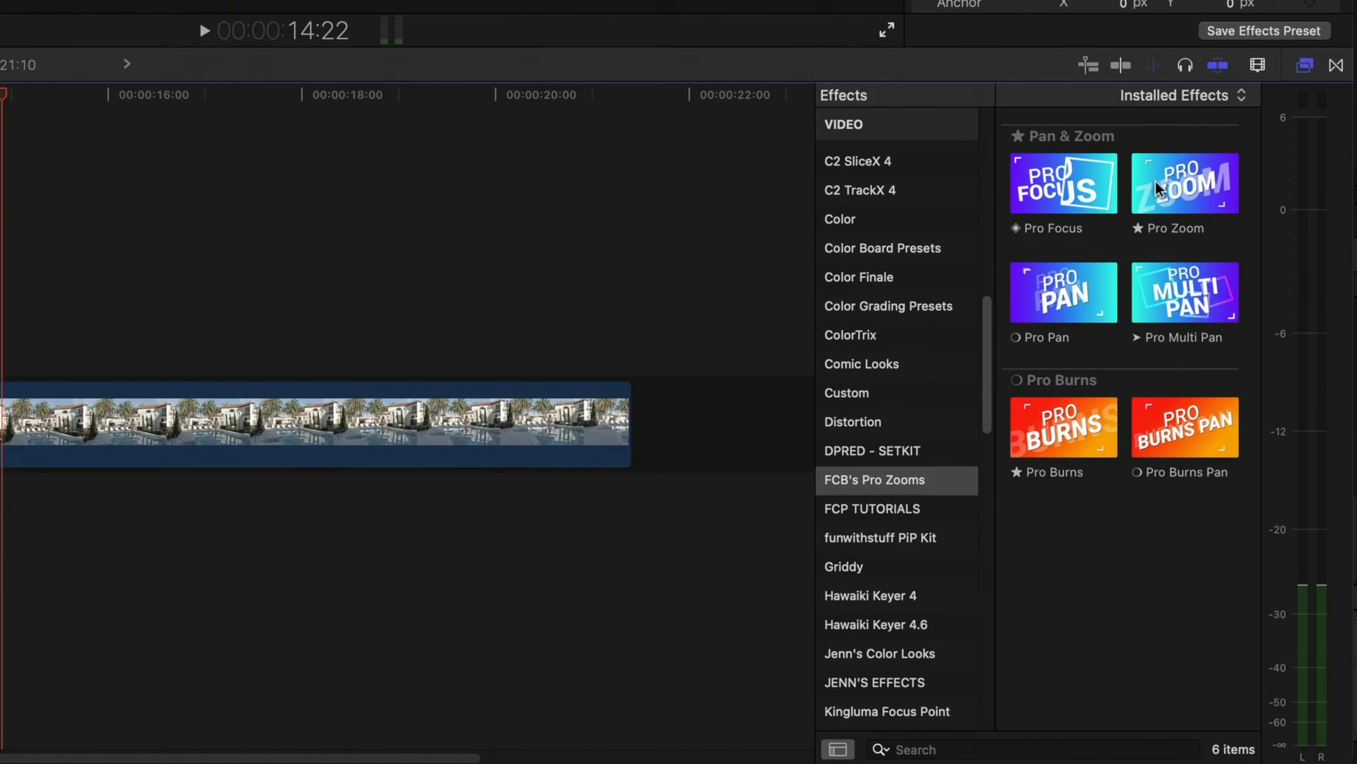
Step: Apply the Pro Zoom effect to the second interview clip with Build In and Build Out off, reframe to X 0.08, Y 0.16, and play it
drag(1156, 182, 590, 421)
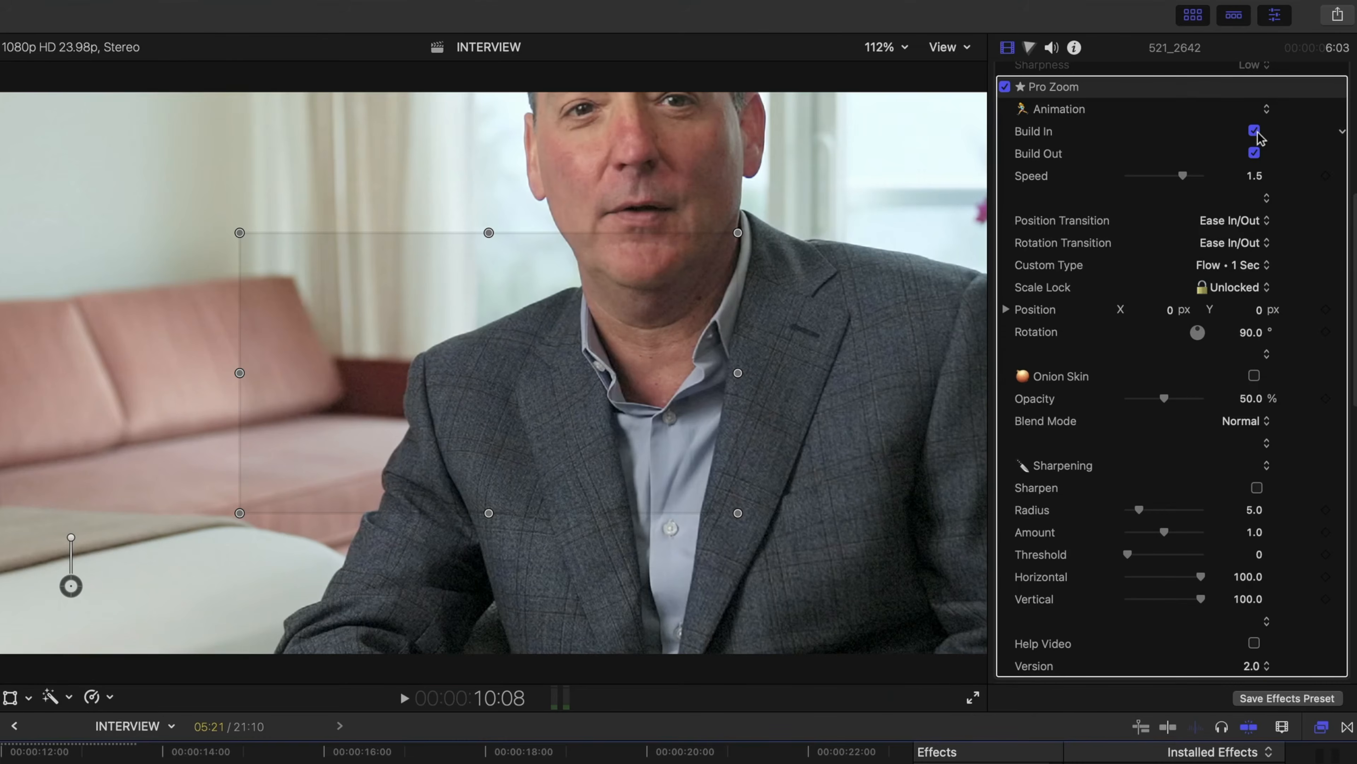
drag(637, 401, 684, 313)
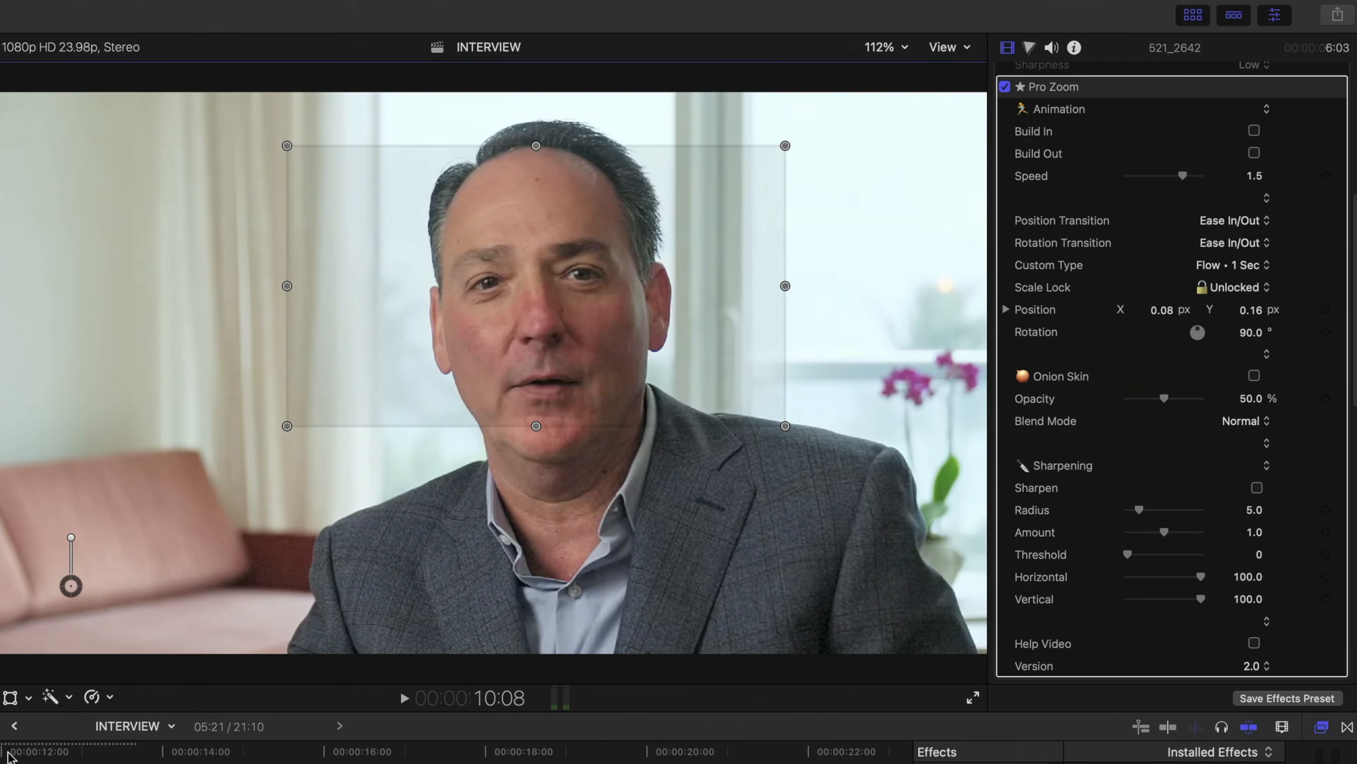
click(12, 755)
key(space)
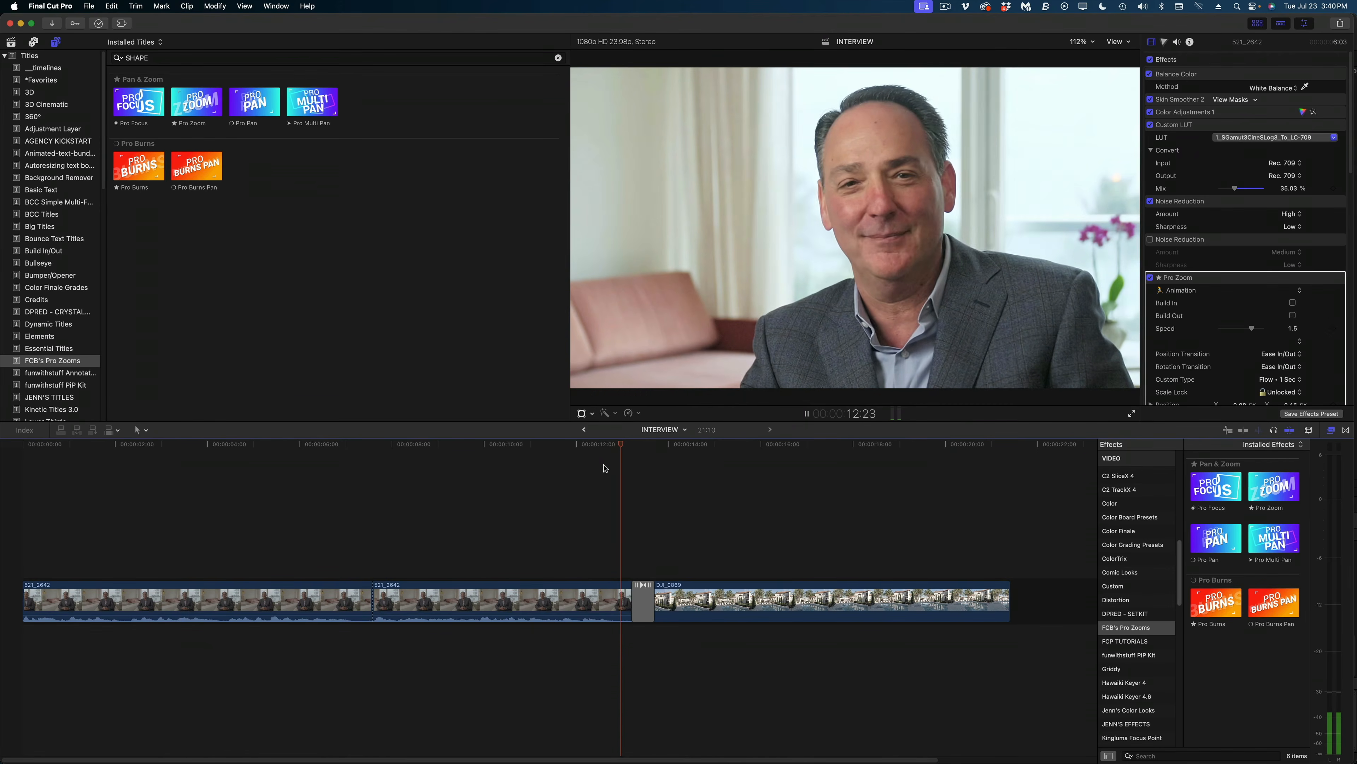